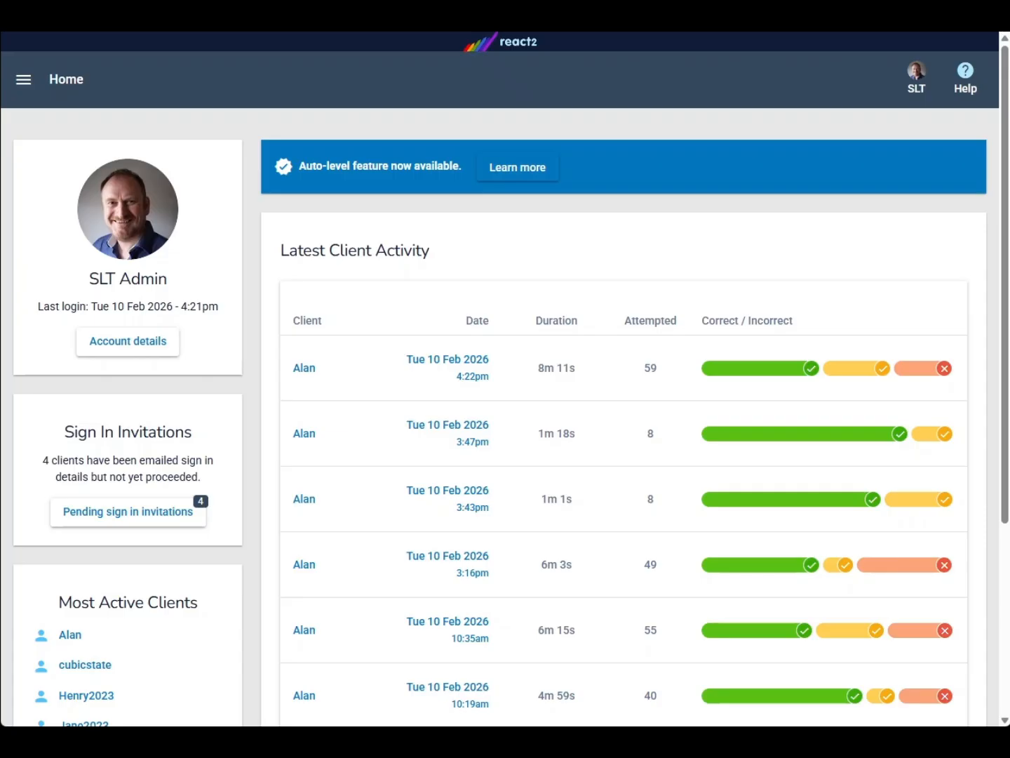
# Open Tasklist Templates and start setting the Single Word Exercises template for client Alan
pyautogui.click(23, 79)
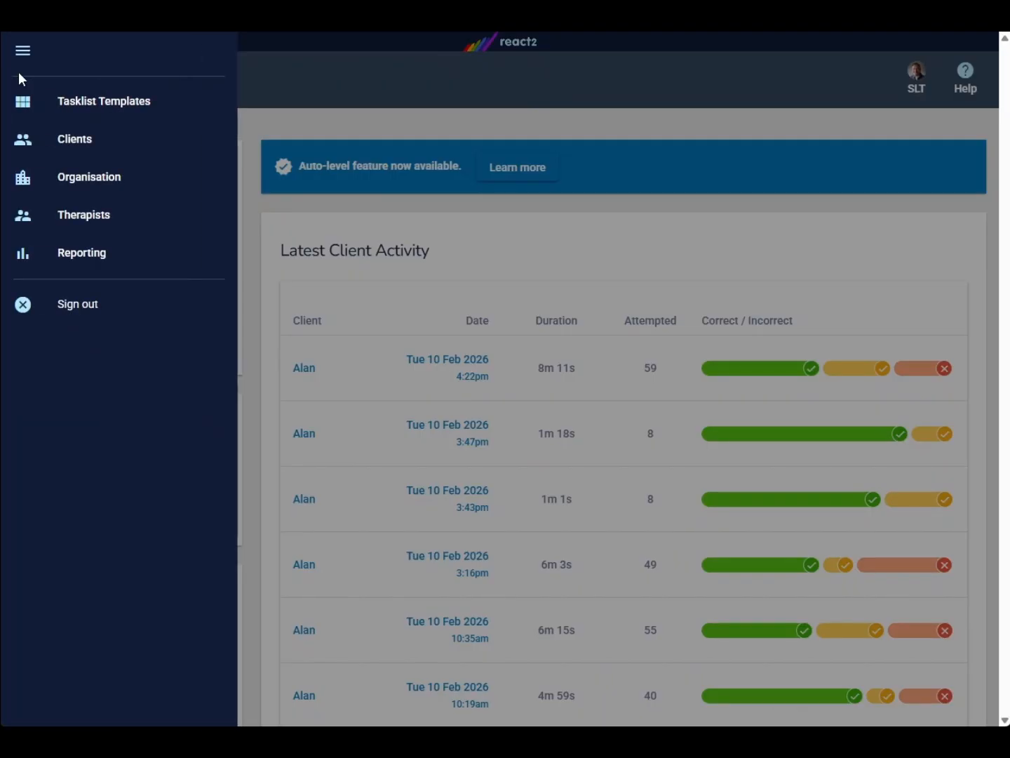
pyautogui.click(83, 98)
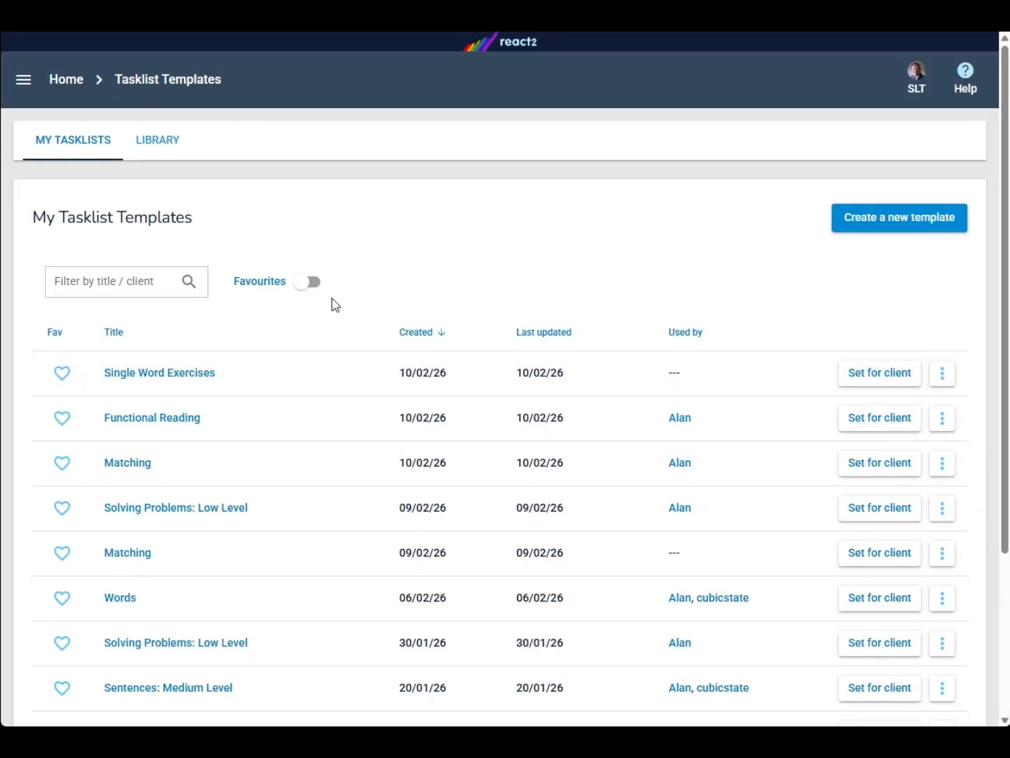
pyautogui.click(860, 379)
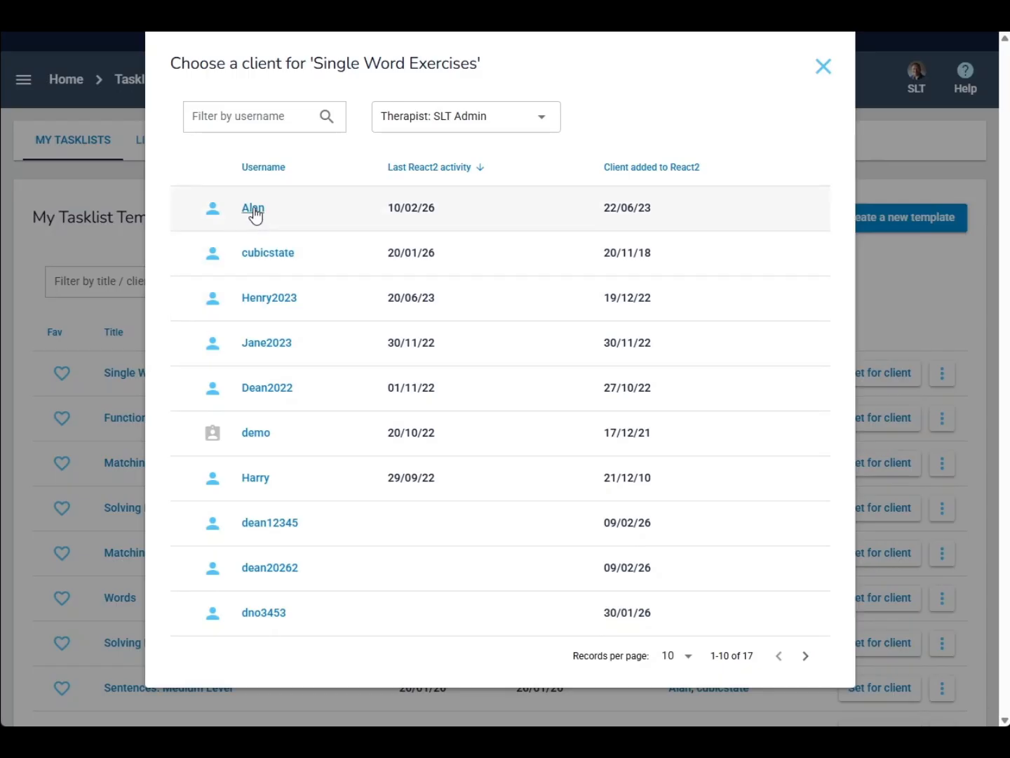
pyautogui.click(253, 209)
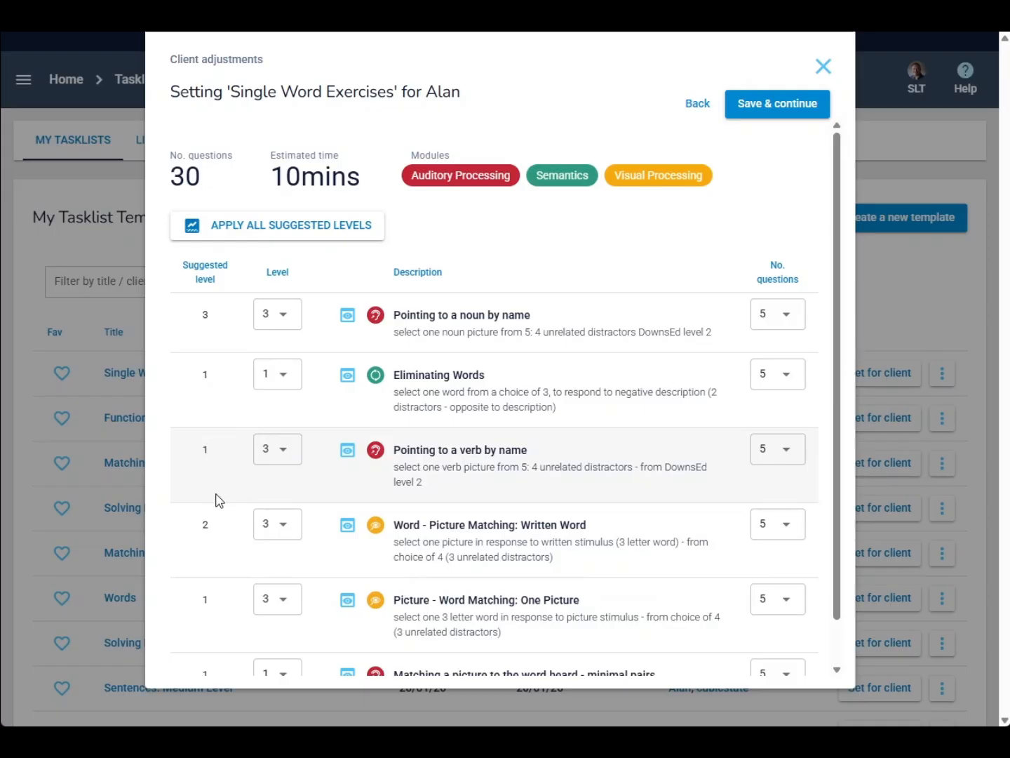
# Change the Pointing to a verb by name task level to 1 and then to 2
pyautogui.click(284, 459)
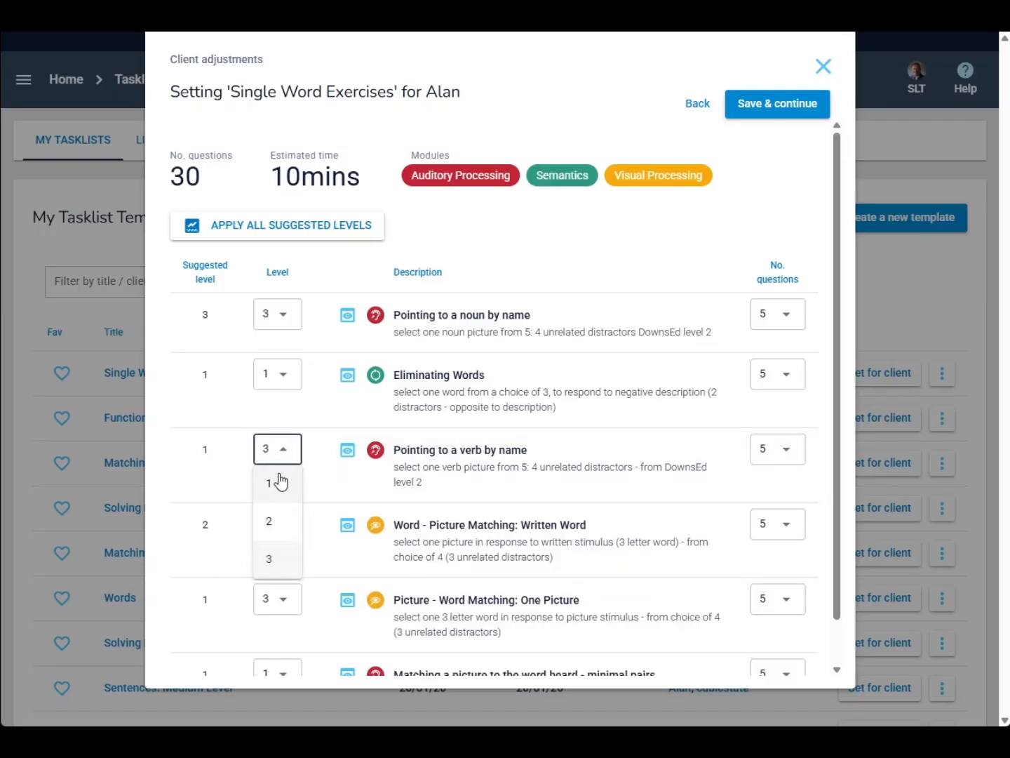
pyautogui.click(279, 484)
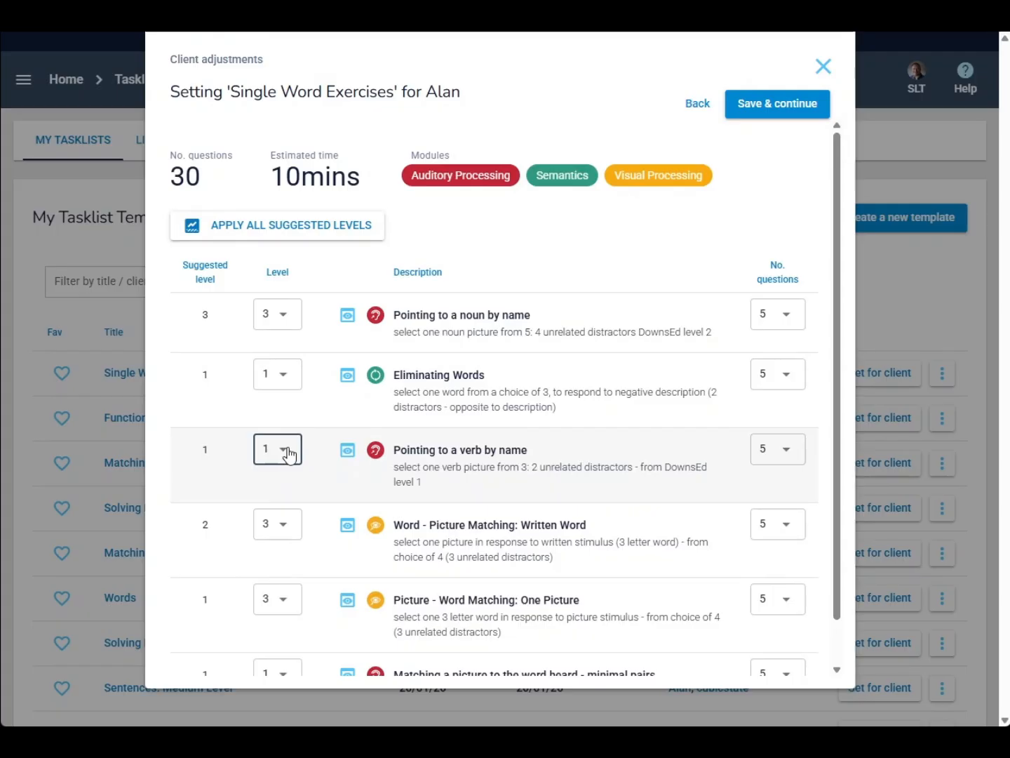
pyautogui.click(289, 456)
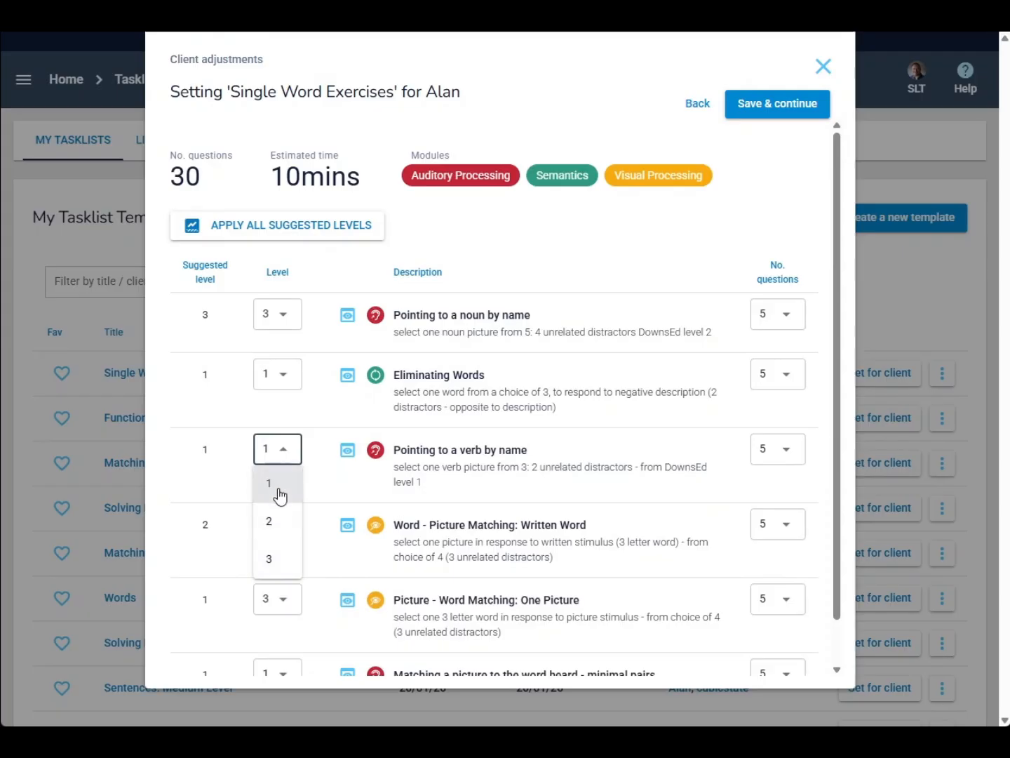
pyautogui.click(275, 528)
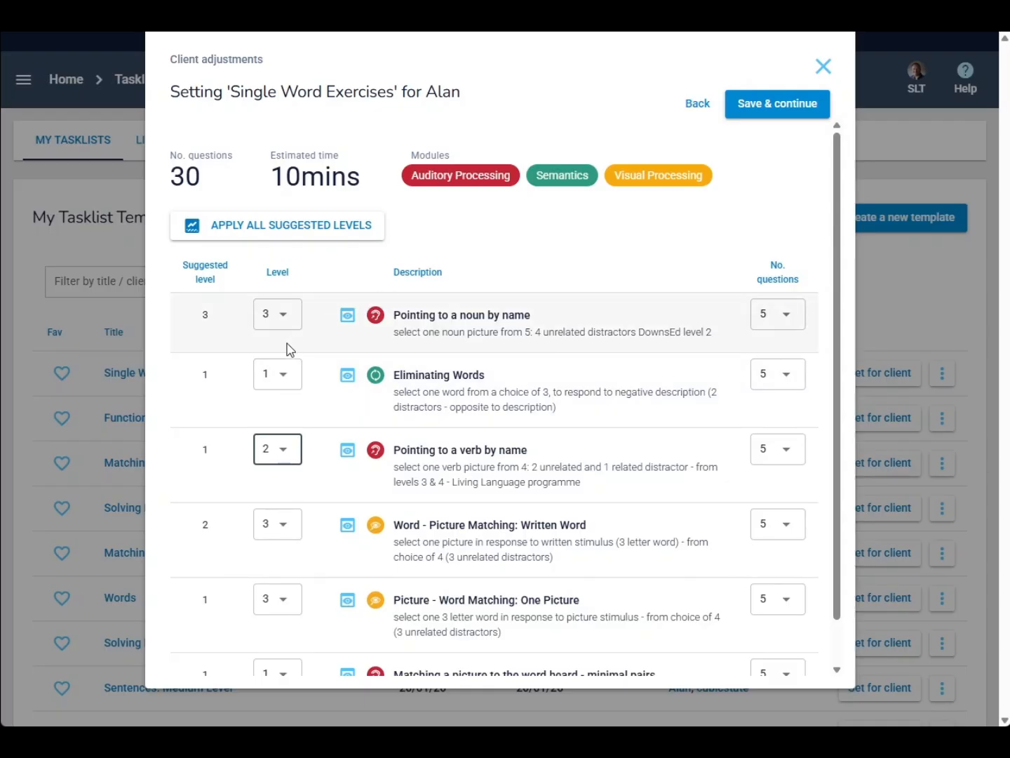
# Apply all suggested levels to the tasks and save the client adjustments
pyautogui.click(274, 225)
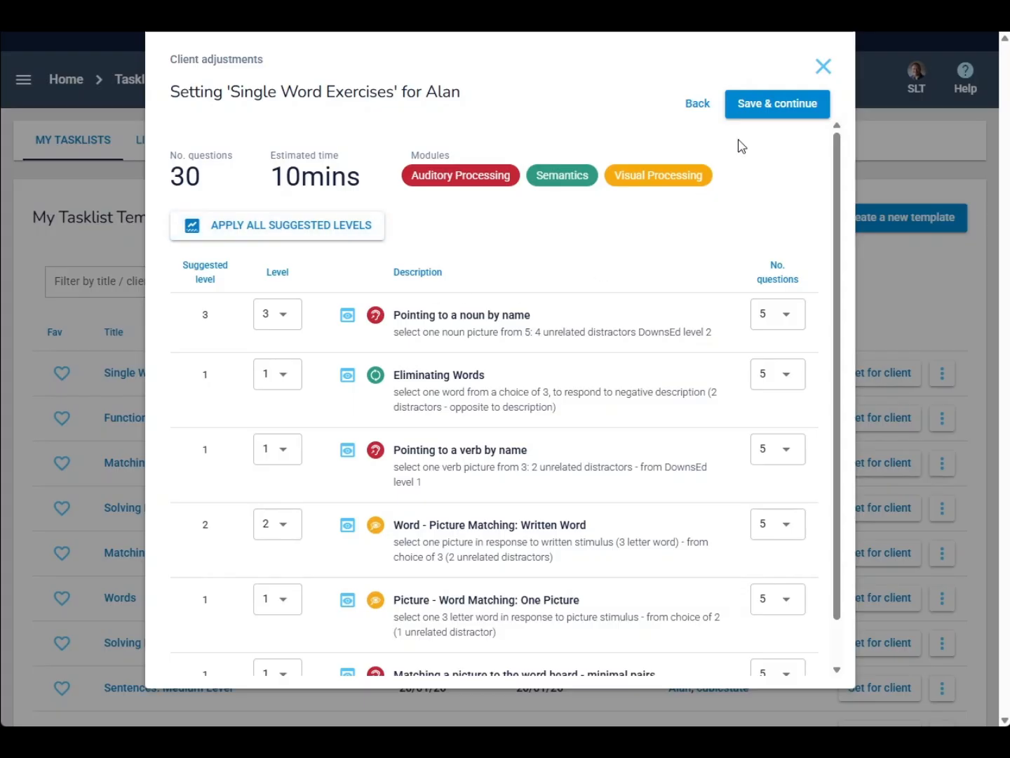
pyautogui.click(770, 110)
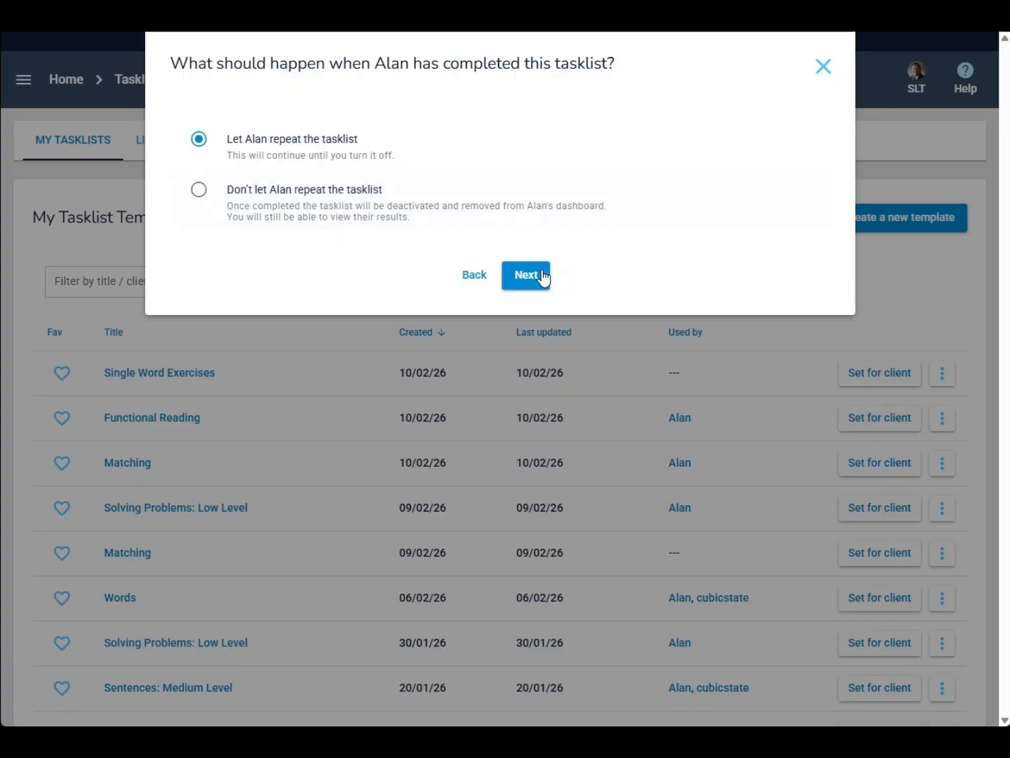
# Let Alan repeat the tasklist with automatic adjustment of the level difficulty
pyautogui.click(539, 278)
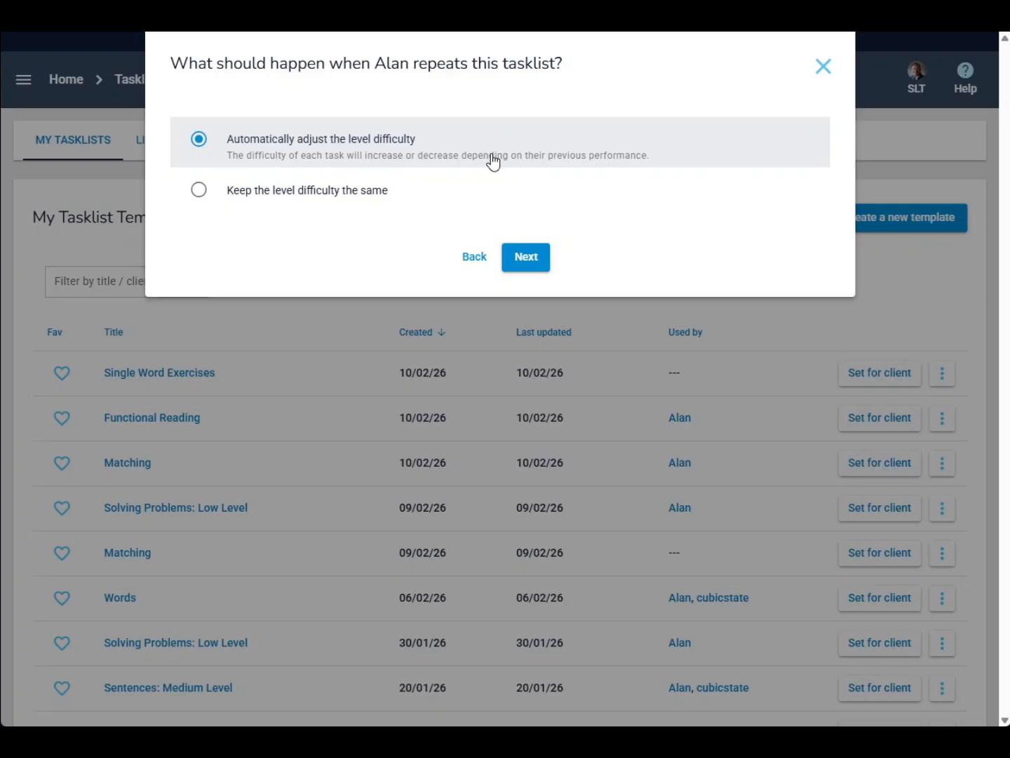
pyautogui.click(527, 258)
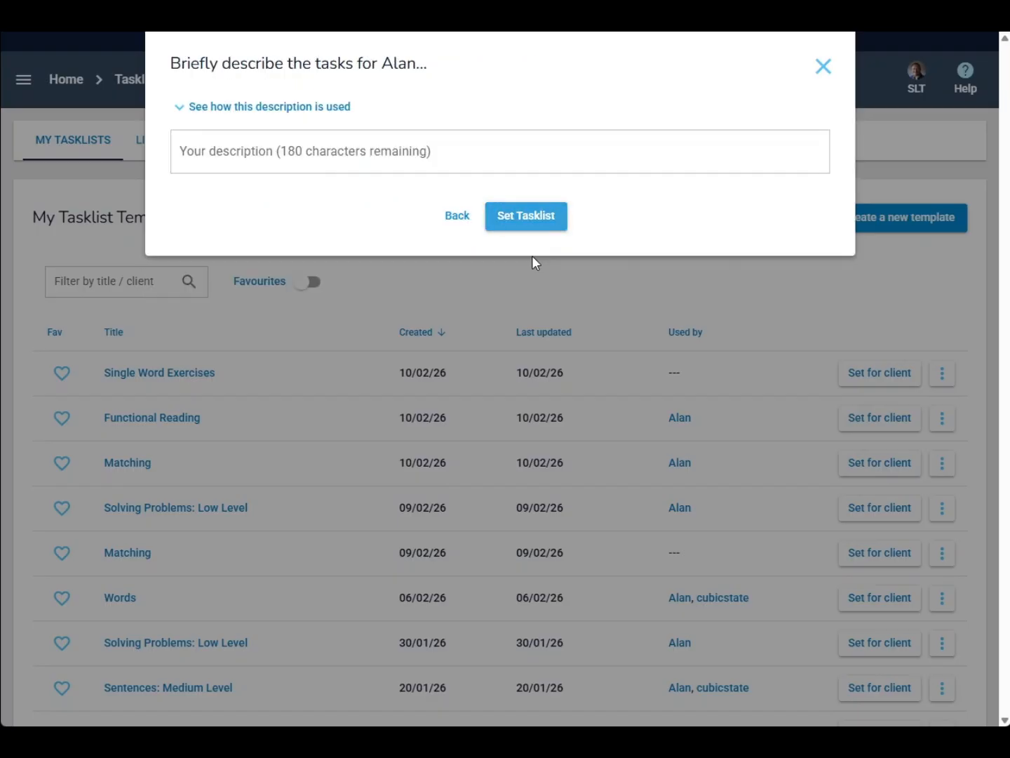
# Describe the tasks as Single Word Exercises and set the tasklist
pyautogui.click(240, 159)
pyautogui.click(300, 225)
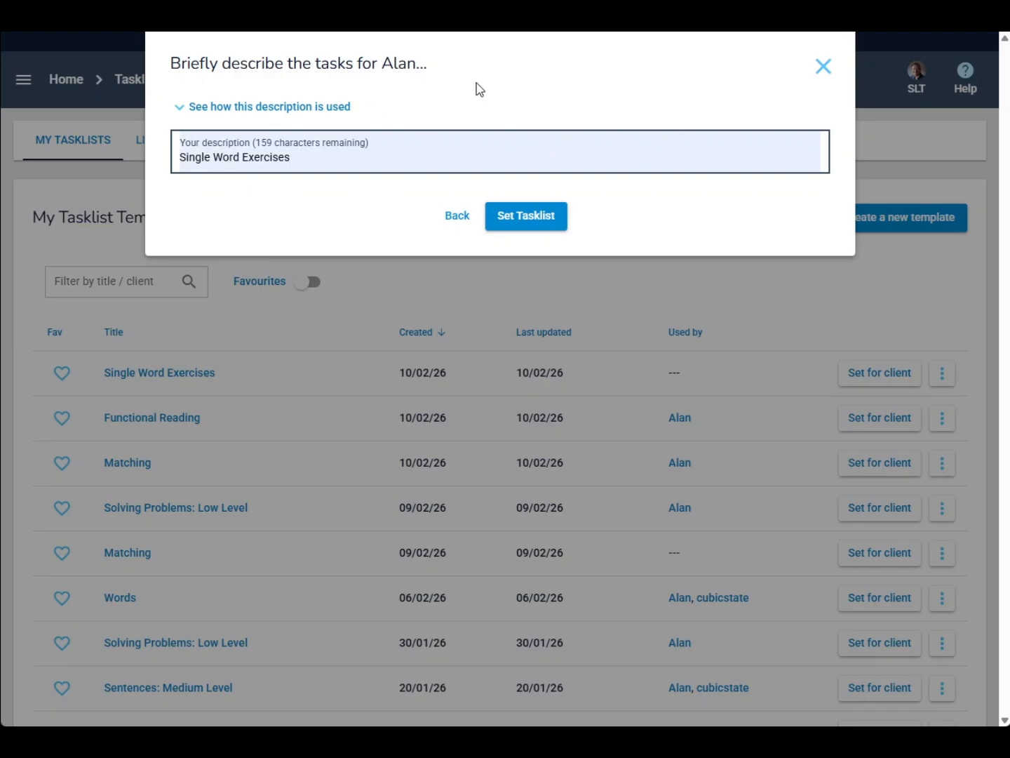
pyautogui.click(530, 223)
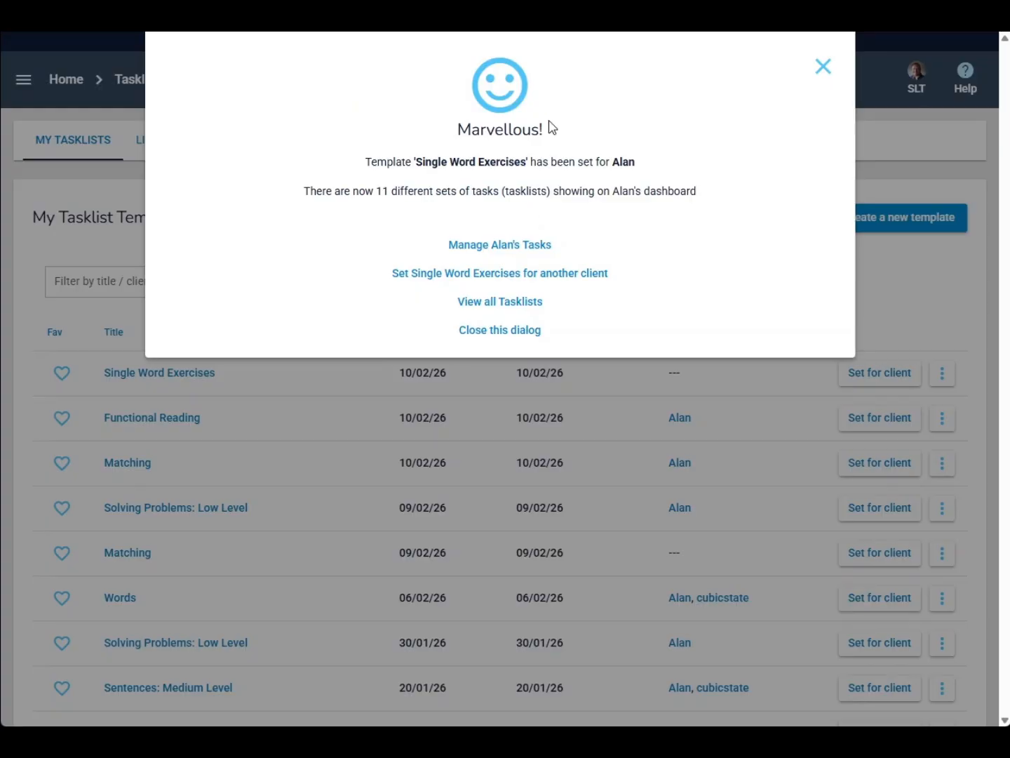
# Open Alan's tasks and switch the Sentences: Medium Level tasklist to automatically adjust the level difficulty
pyautogui.click(534, 252)
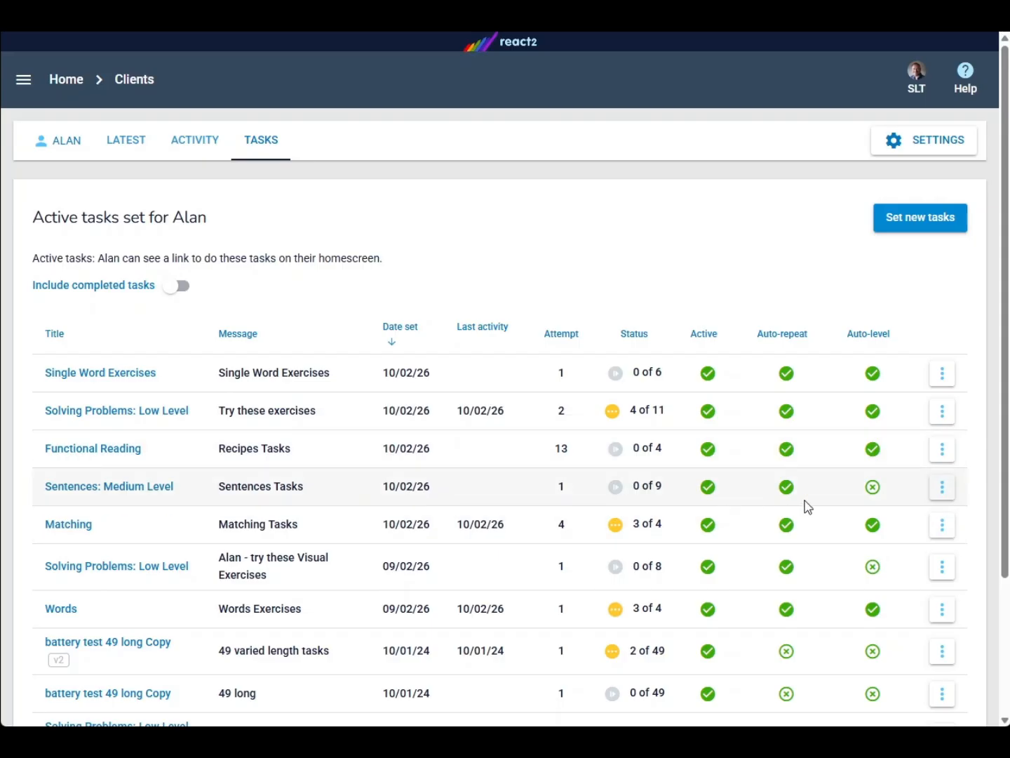
pyautogui.click(940, 495)
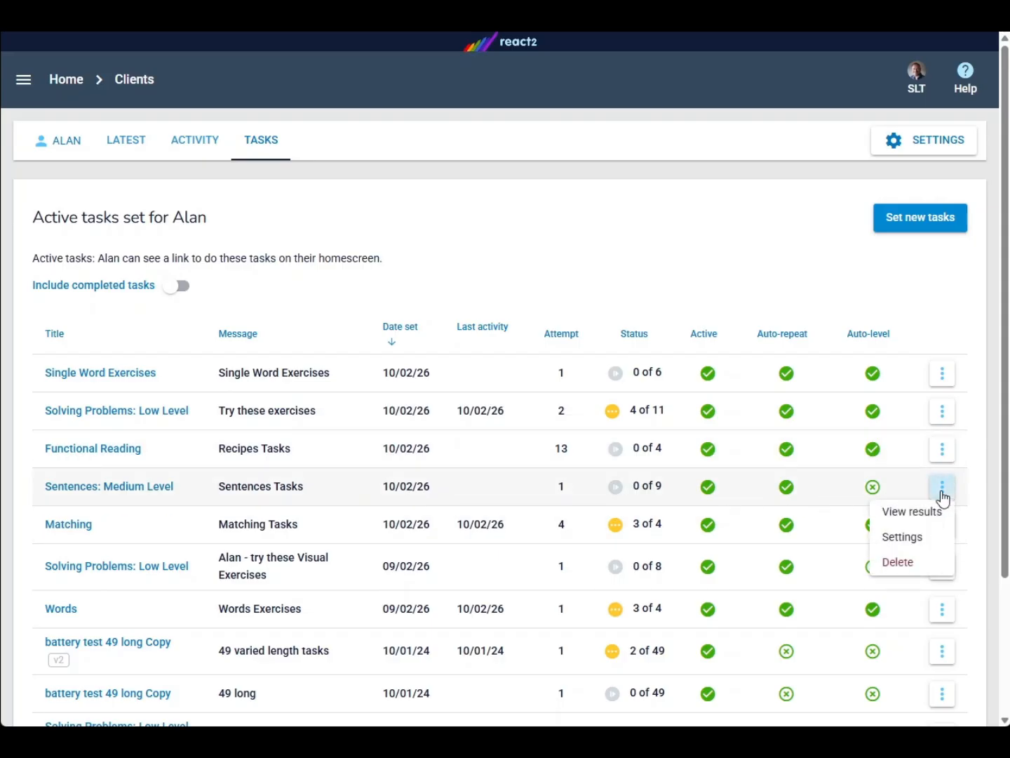
pyautogui.click(894, 536)
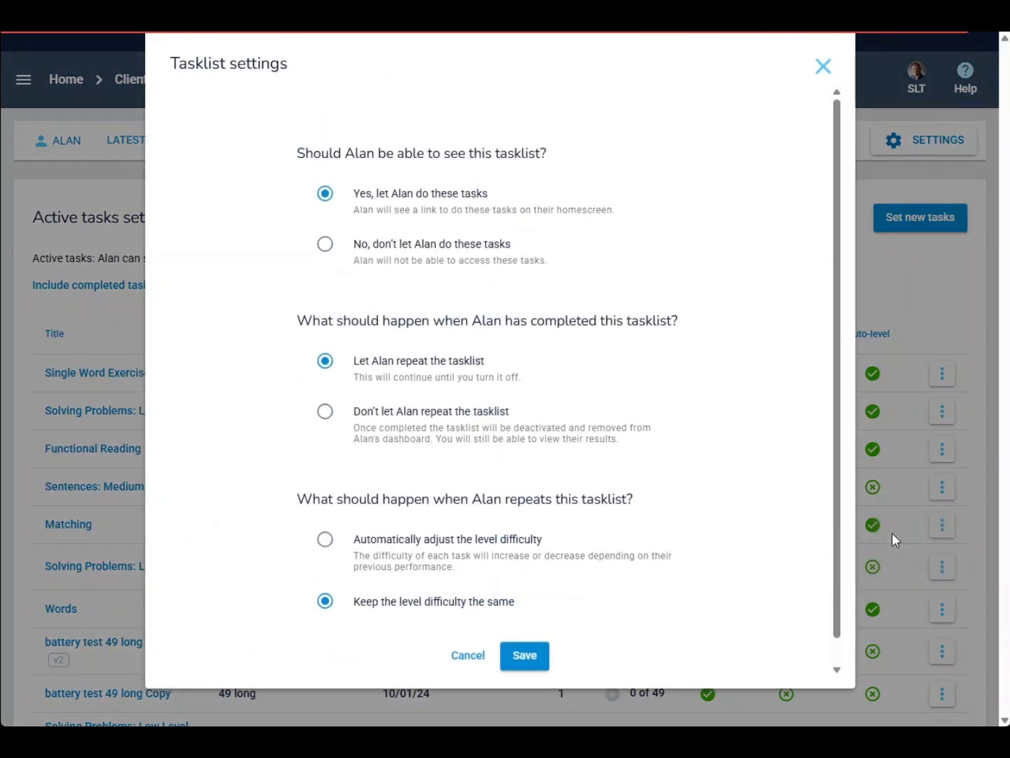
pyautogui.click(325, 540)
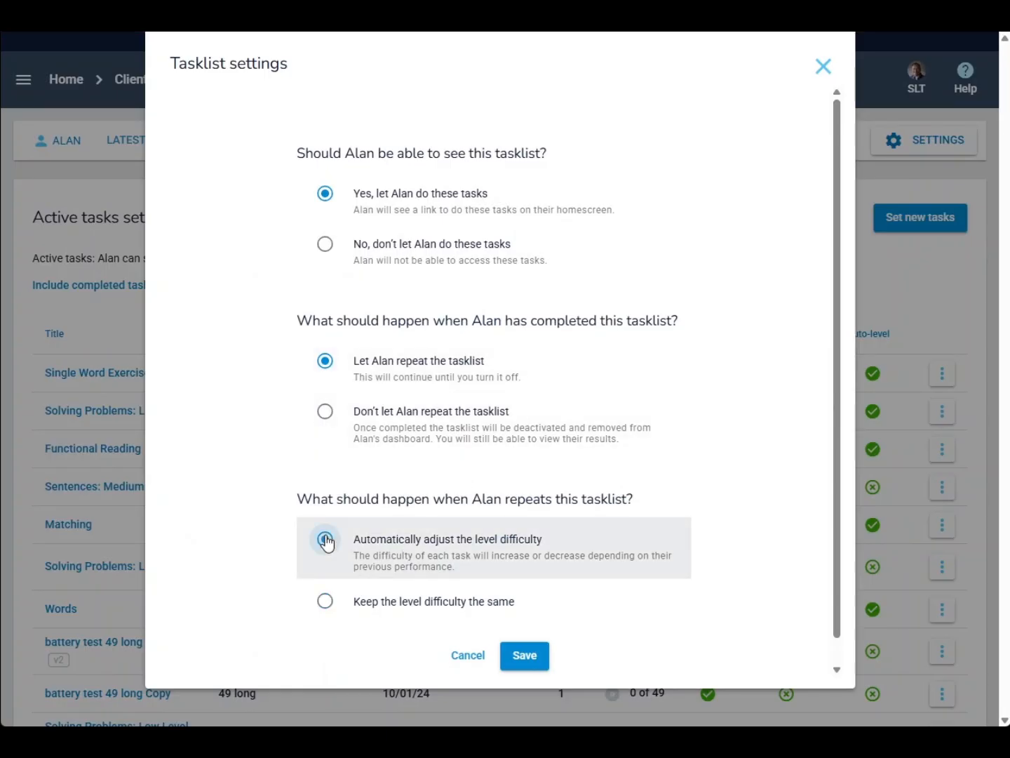
pyautogui.click(524, 663)
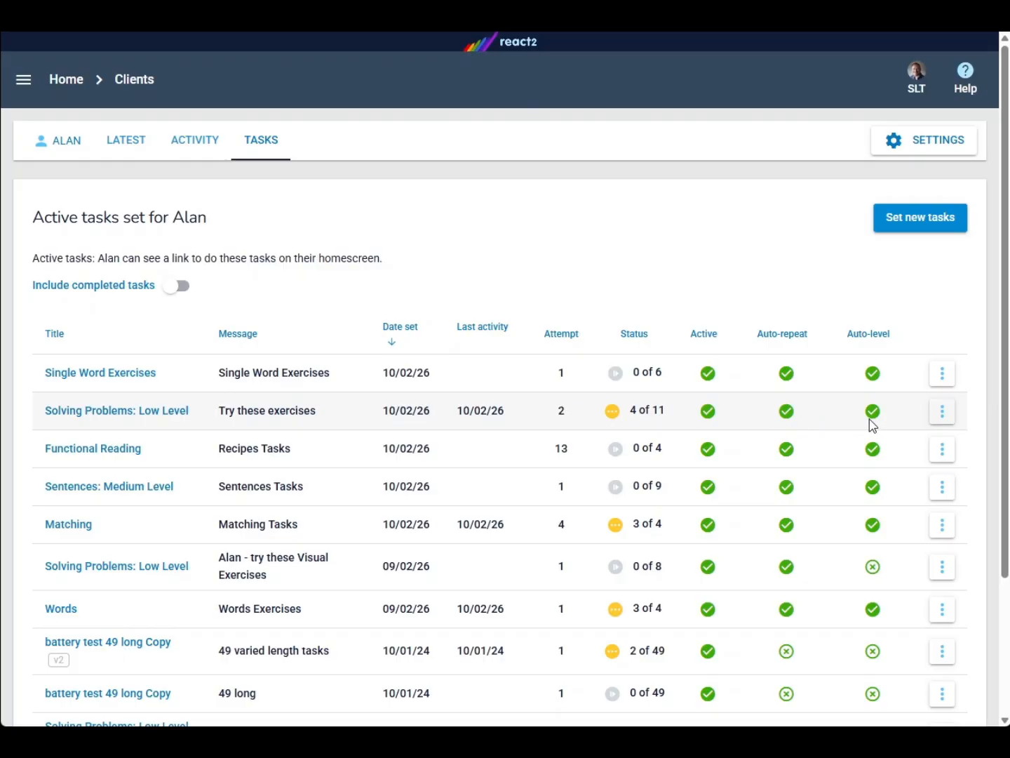
# Open the Solving Problems: Low Level tasklist and review each task's current and suggested levels
pyautogui.click(130, 419)
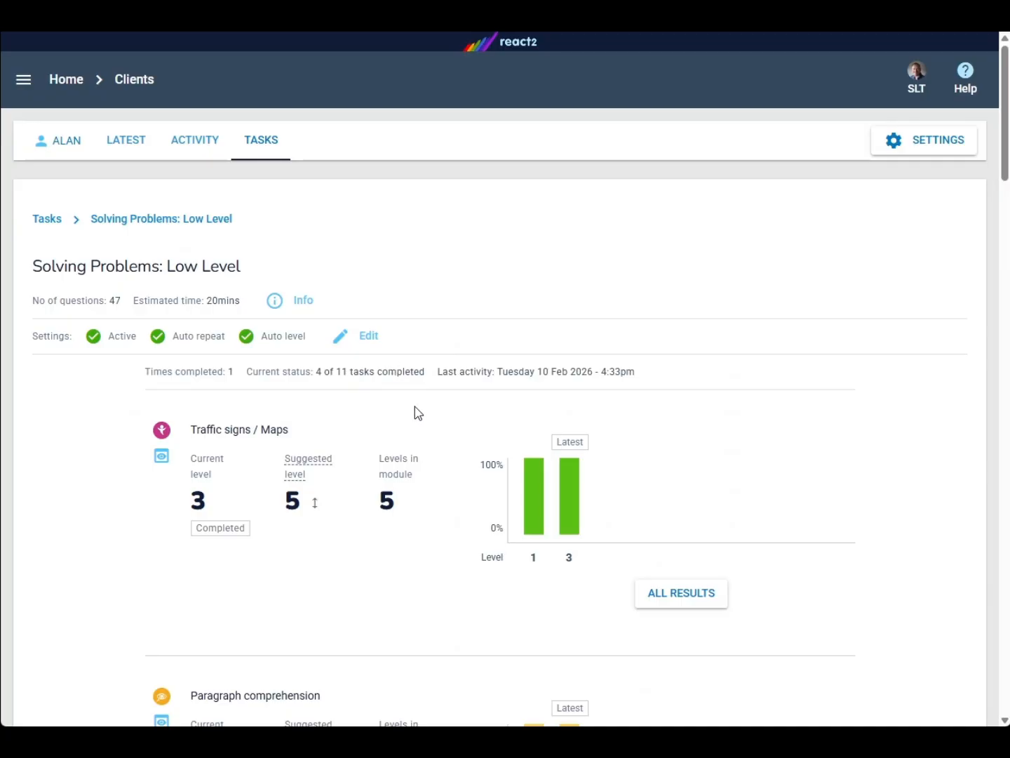
pyautogui.scroll(-1, 414, 419)
pyautogui.scroll(-4, 415, 425)
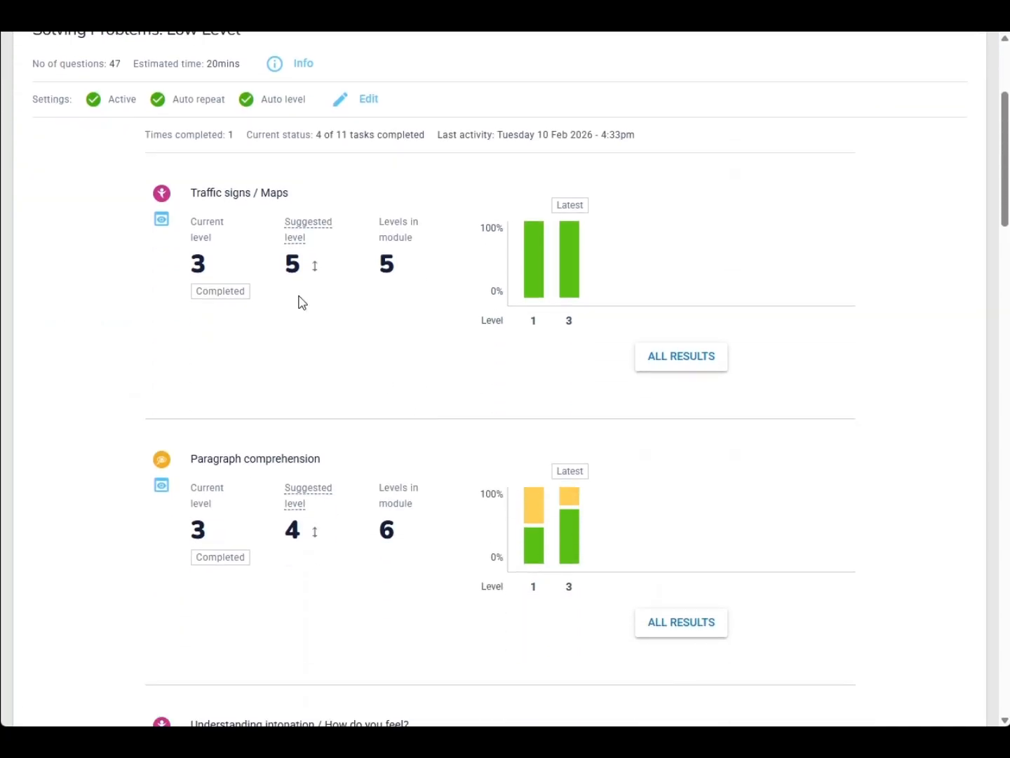
pyautogui.scroll(-3, 286, 354)
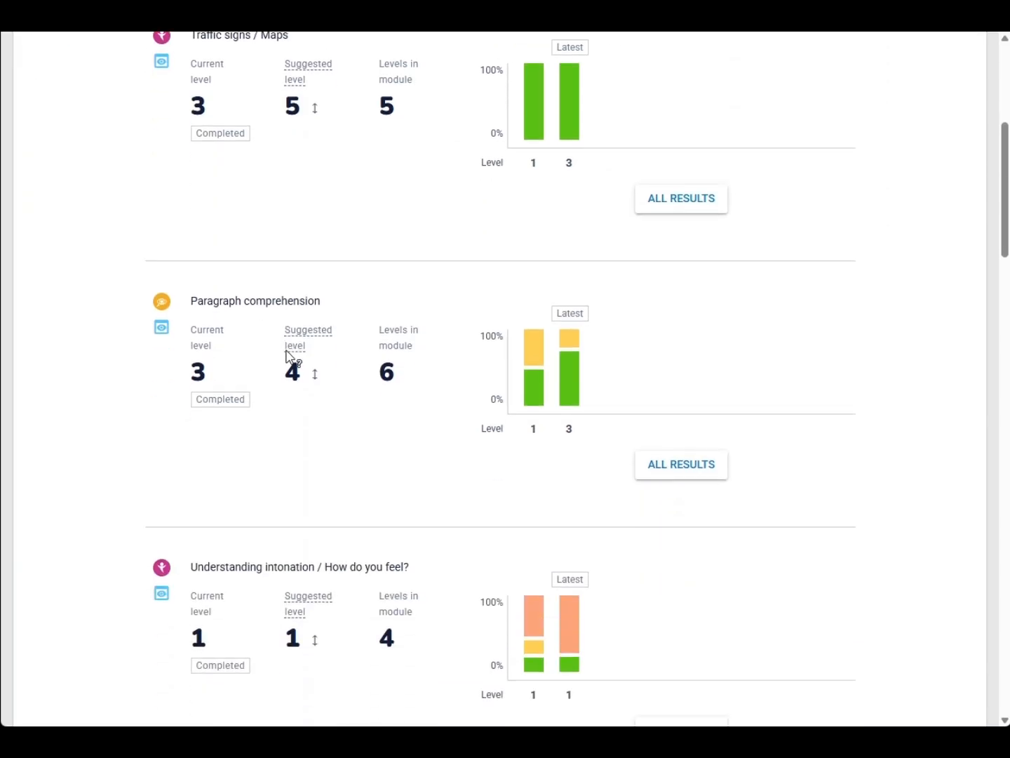
pyautogui.scroll(-3, 288, 357)
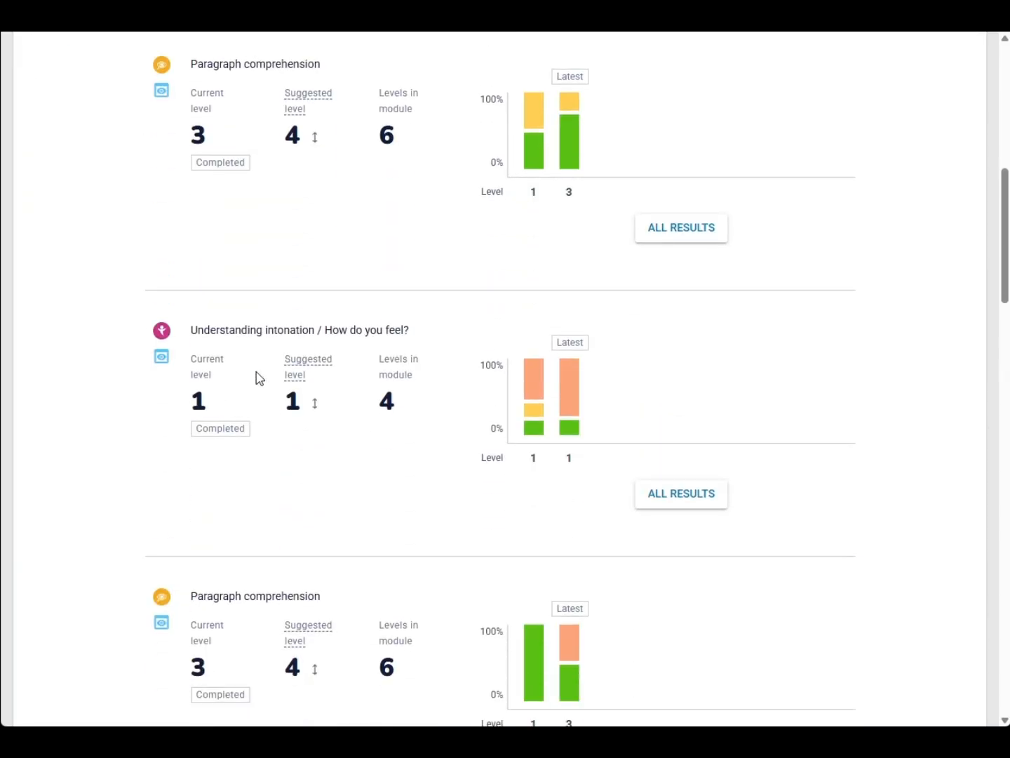
pyautogui.scroll(-5, 260, 379)
pyautogui.scroll(-3, 260, 379)
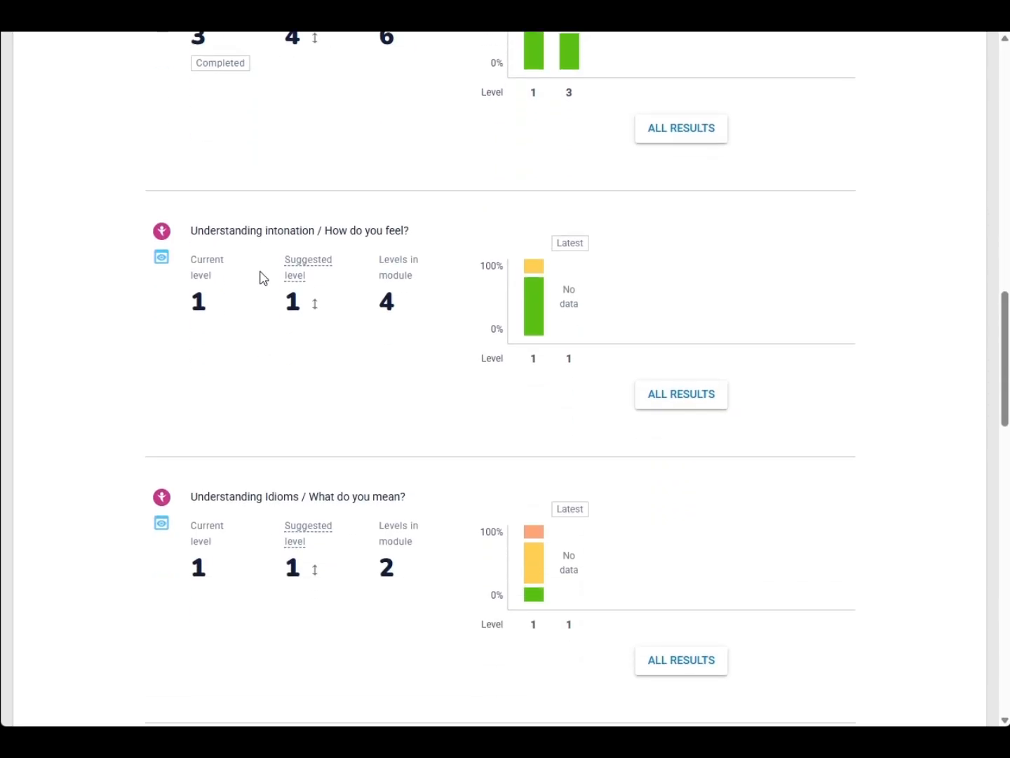
pyautogui.scroll(-6, 277, 461)
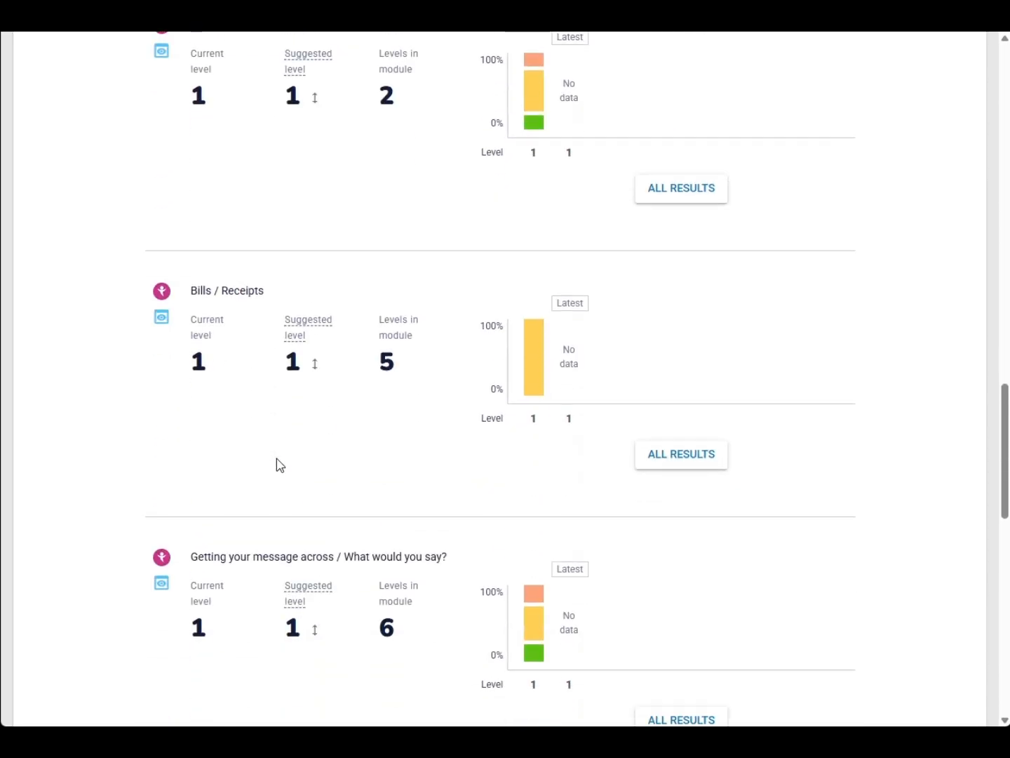
pyautogui.scroll(-7, 277, 458)
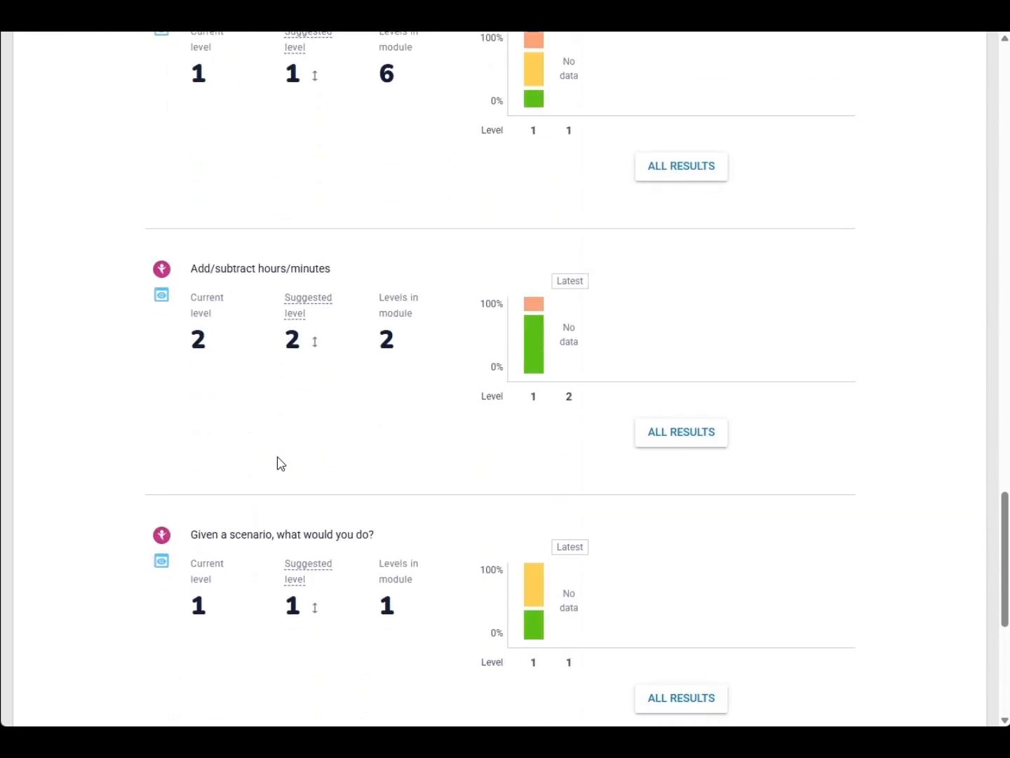
pyautogui.scroll(20, 282, 464)
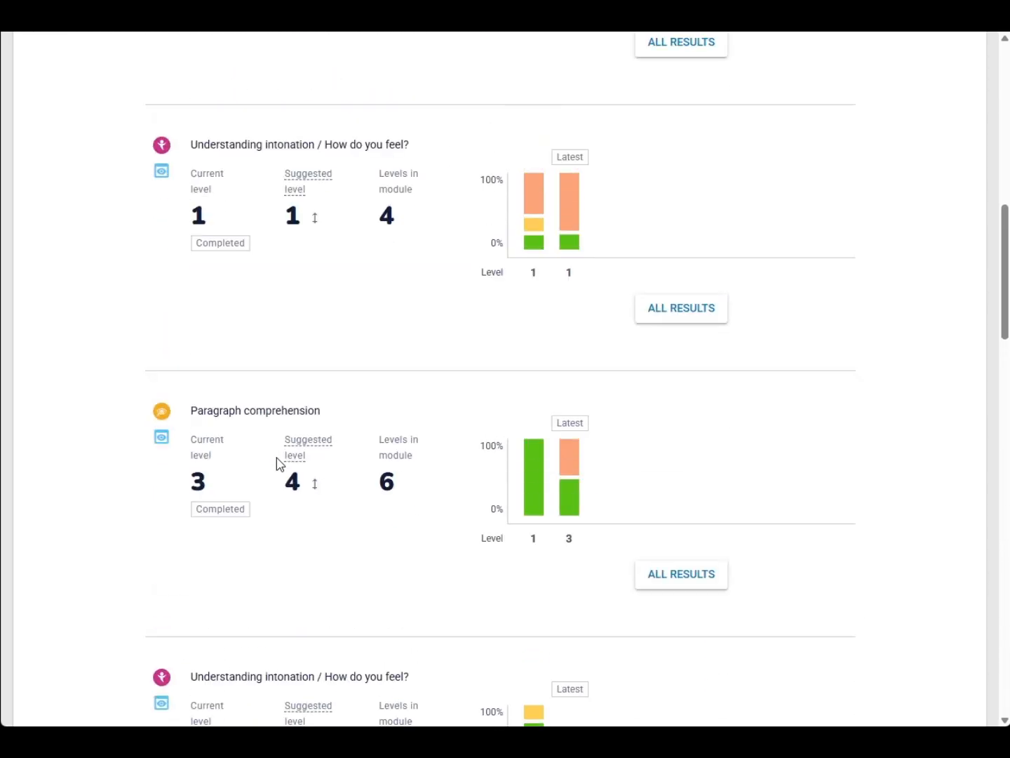
pyautogui.scroll(4, 277, 463)
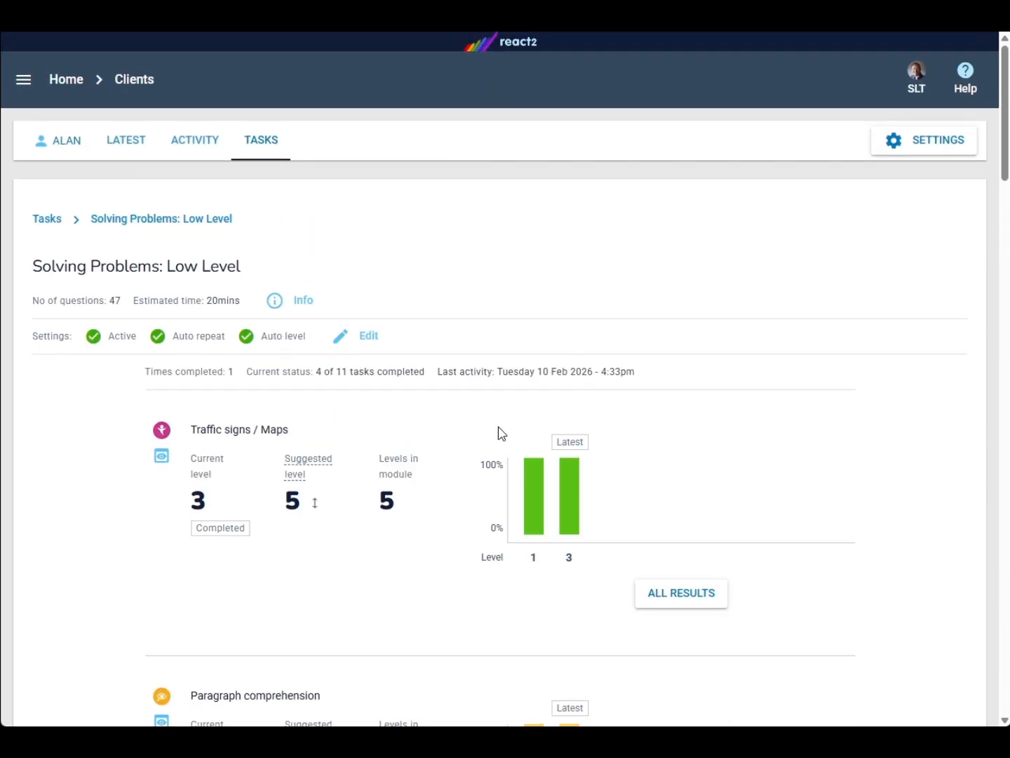
pyautogui.moveTo(540, 521)
pyautogui.moveTo(578, 490)
pyautogui.moveTo(306, 506)
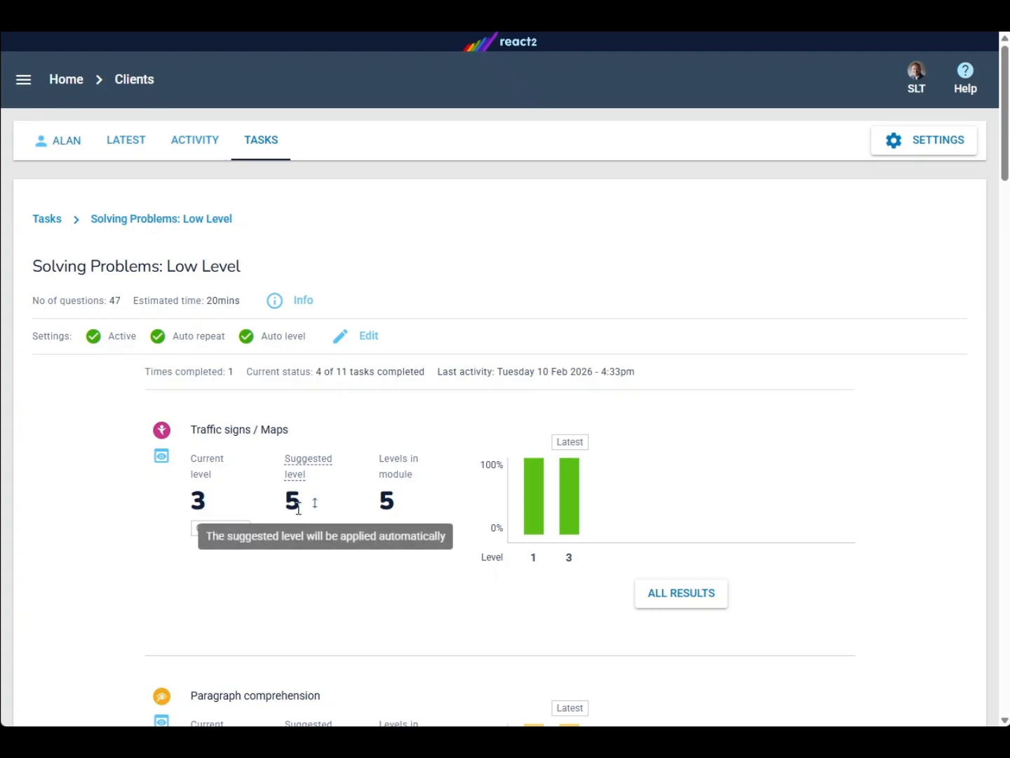
pyautogui.moveTo(300, 479)
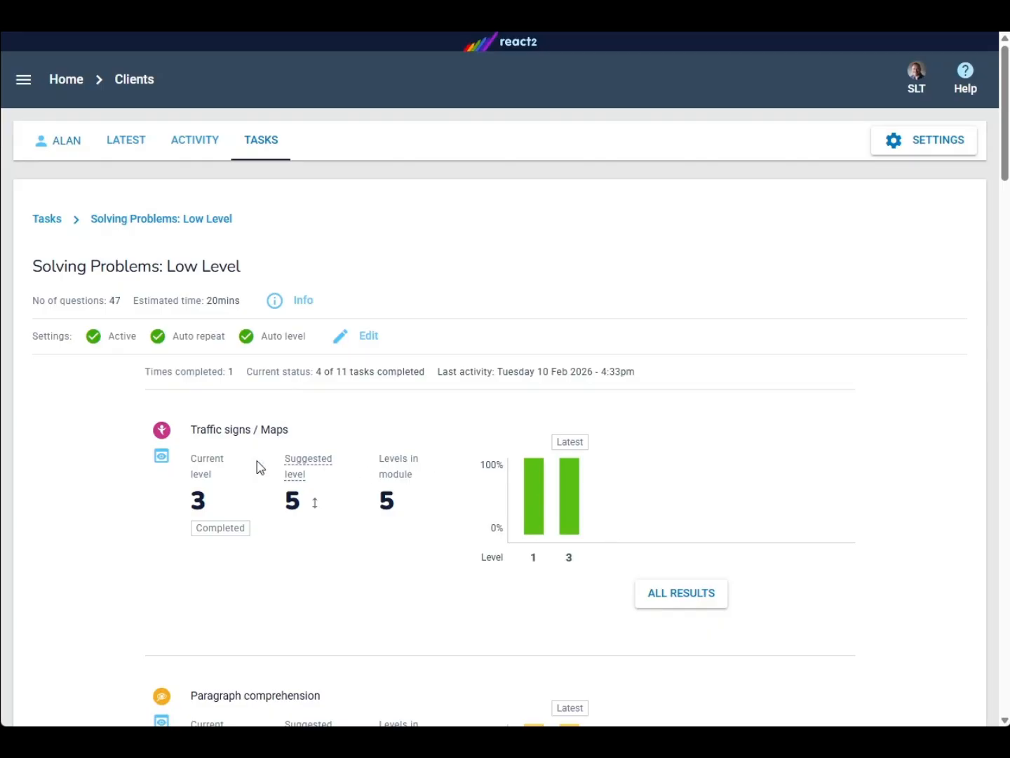
# View all results for the Traffic signs / Maps task and open the date range picker
pyautogui.scroll(-2, 373, 539)
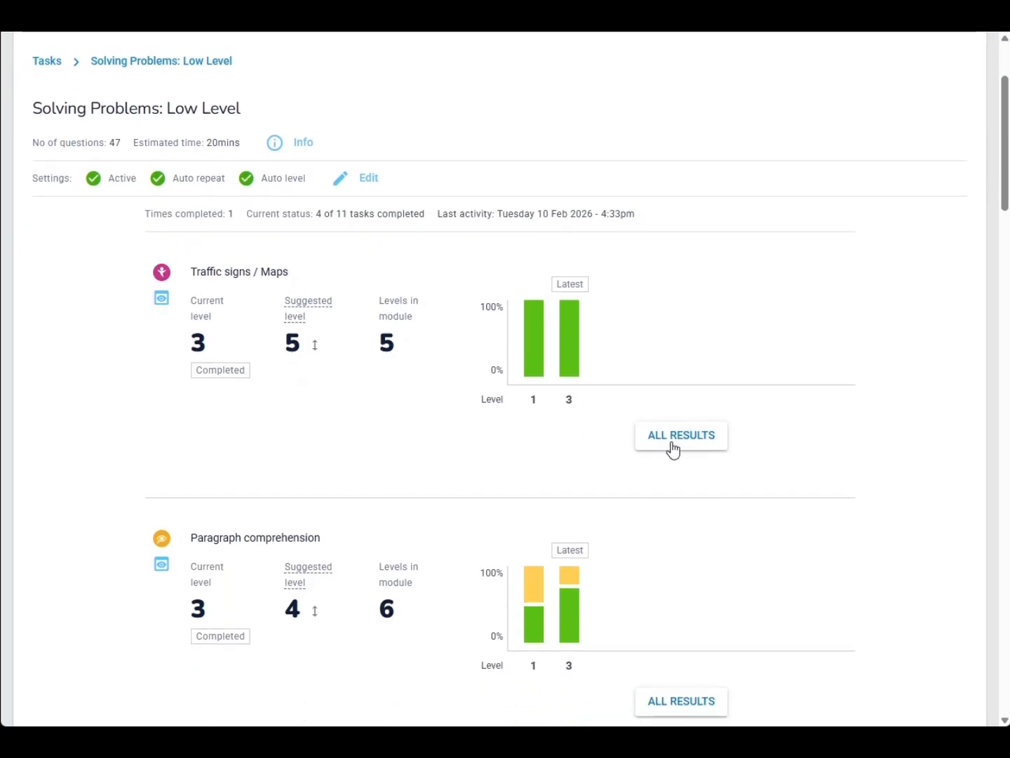
pyautogui.click(675, 449)
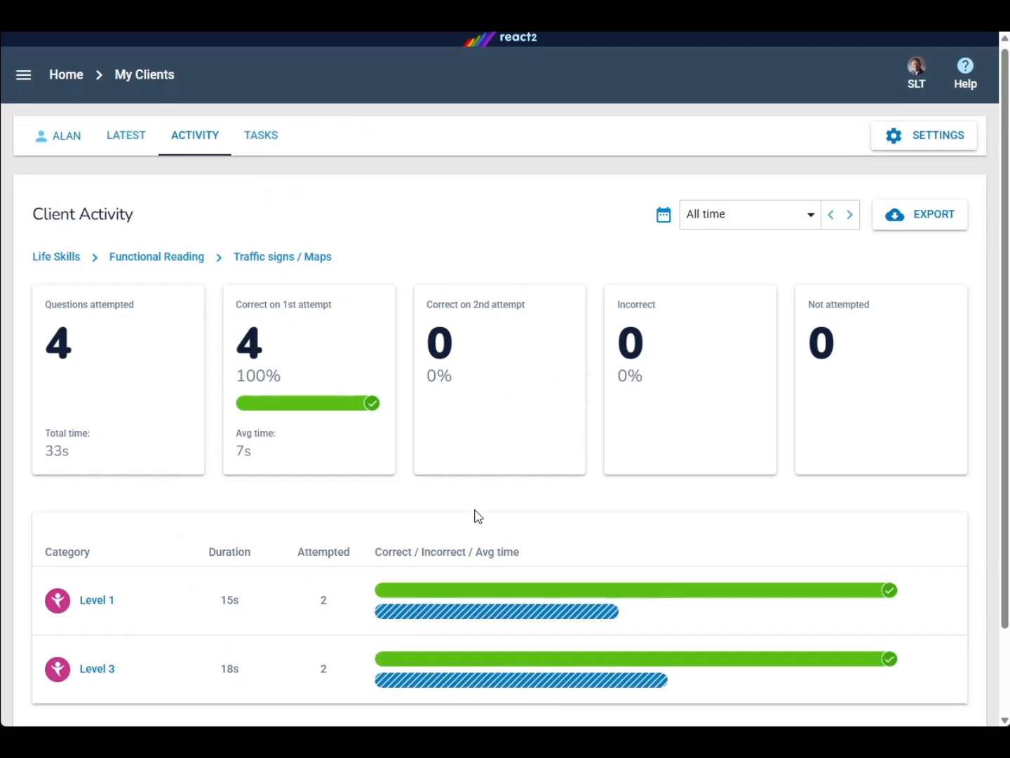
pyautogui.scroll(-2, 476, 516)
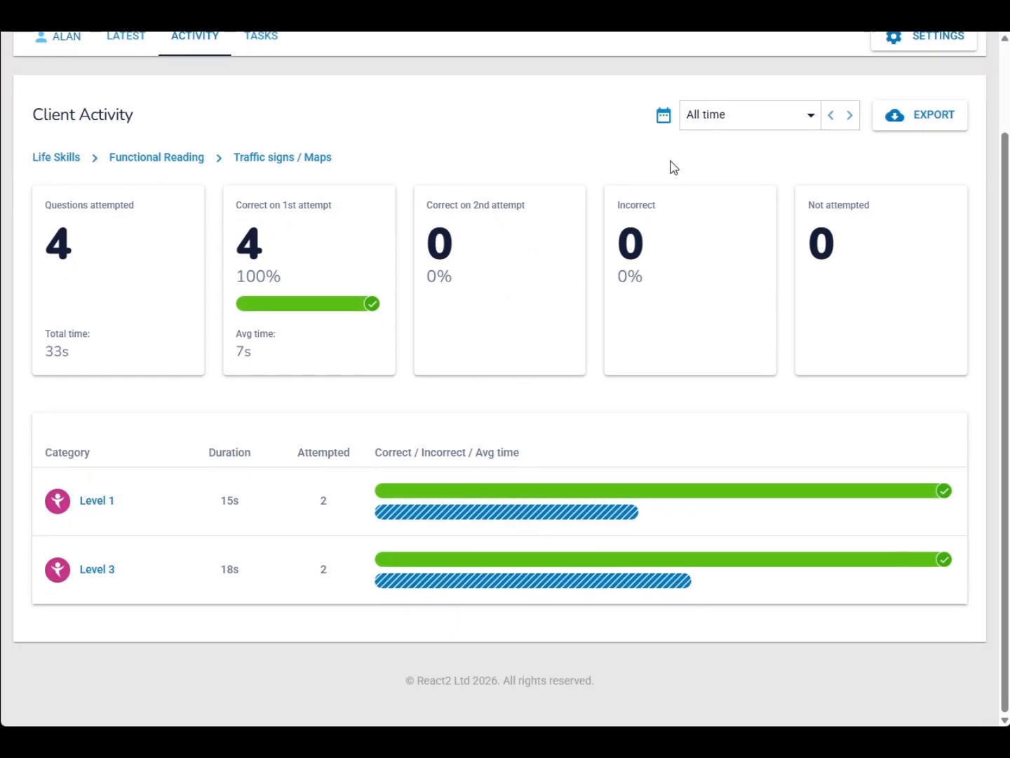
pyautogui.click(666, 117)
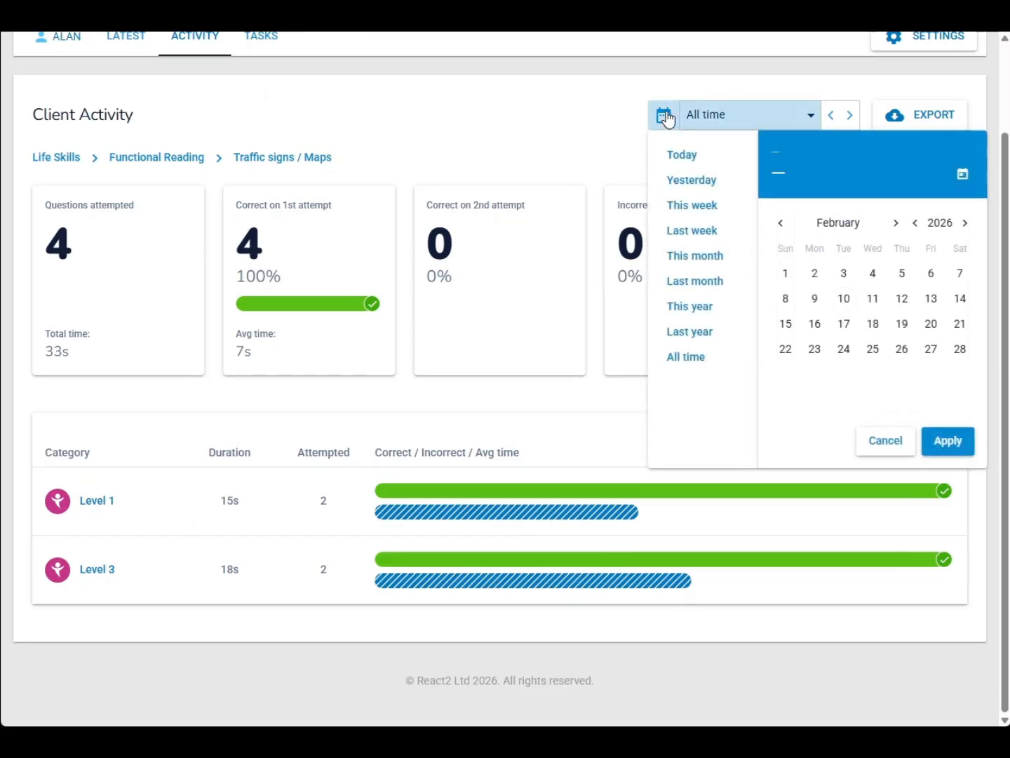
pyautogui.click(570, 125)
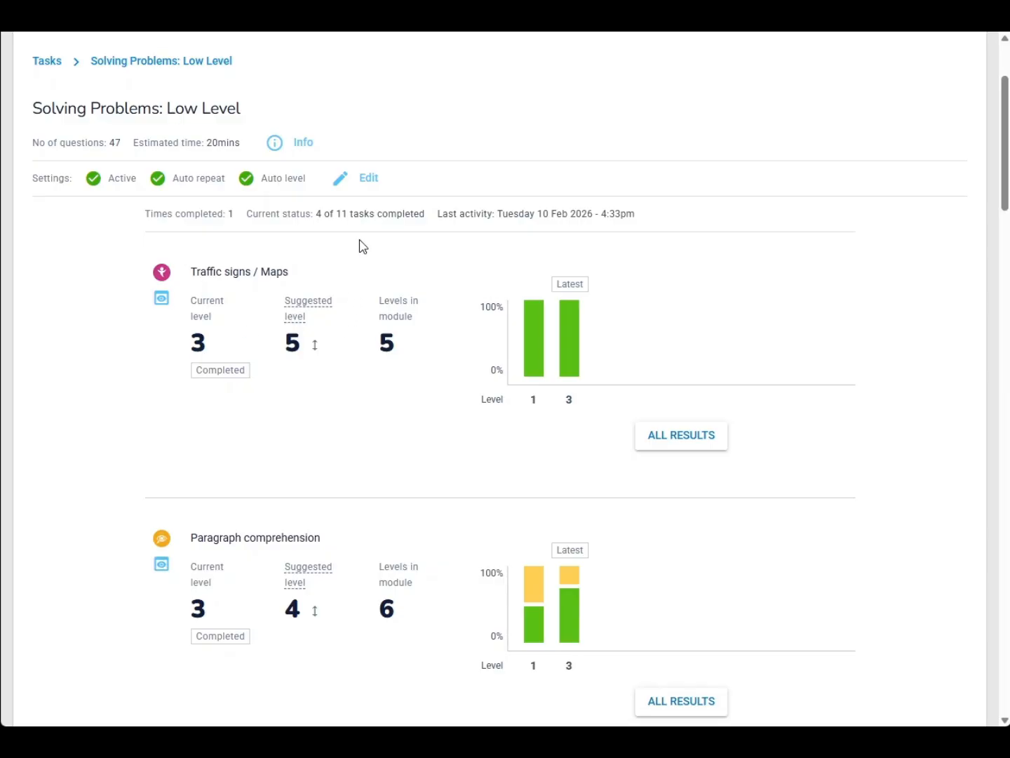
# Try the Solving Problems tasklist's visibility, repeat and level-difficulty options in its settings, restoring each before saving
pyautogui.click(364, 188)
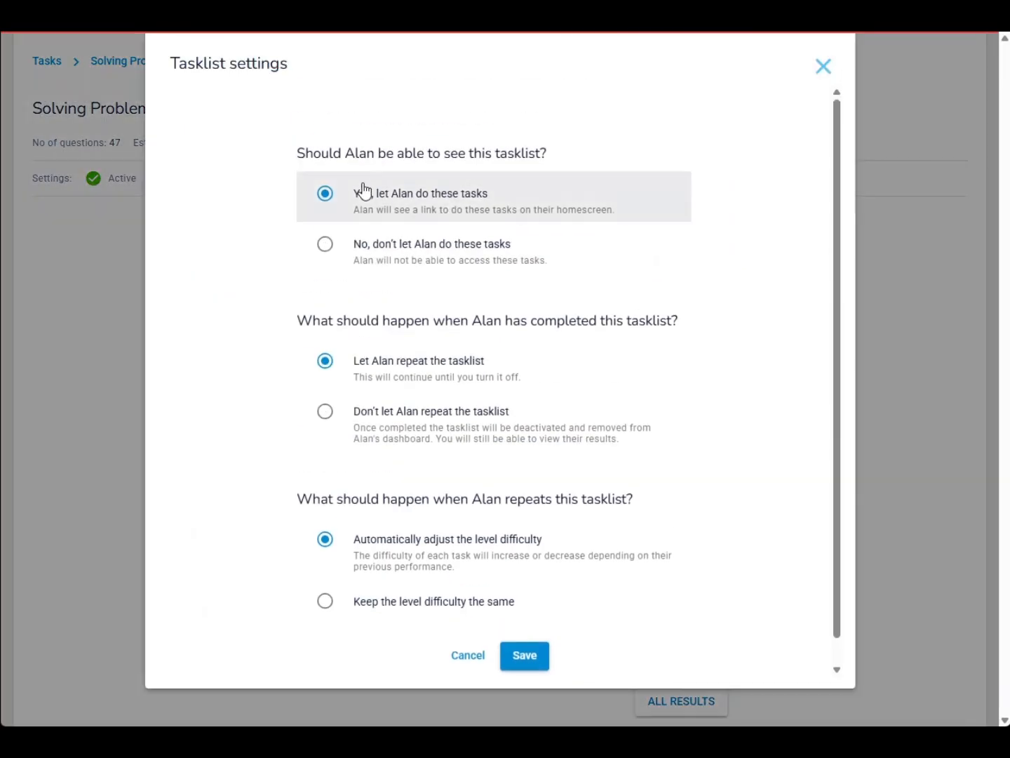
pyautogui.click(327, 246)
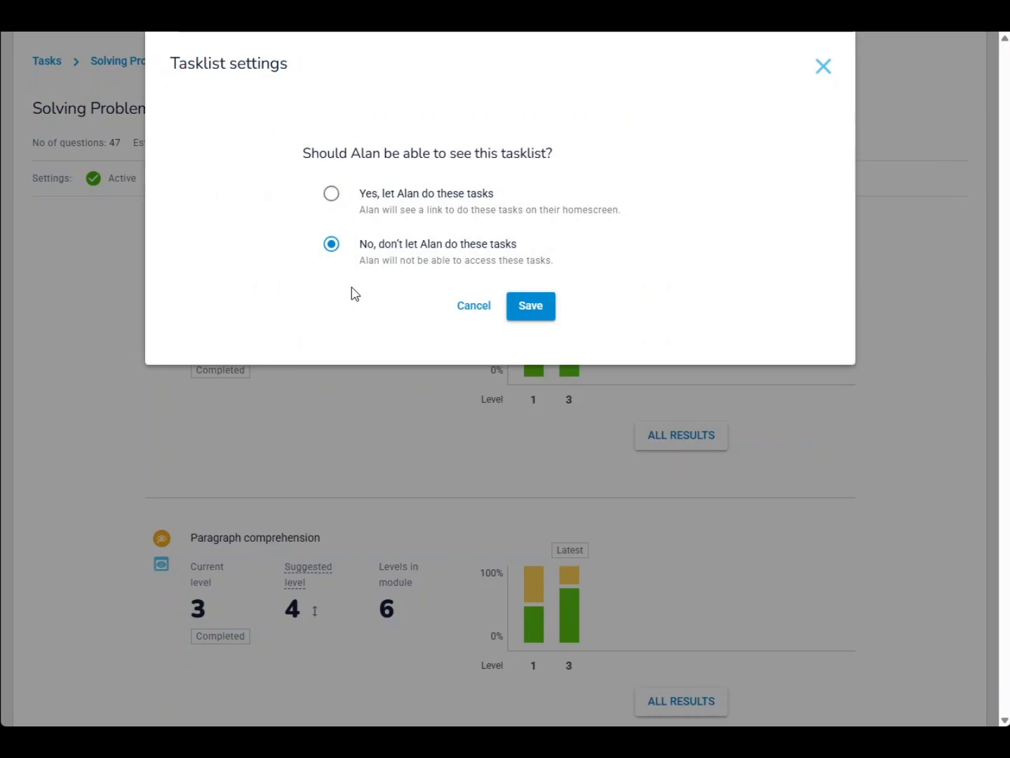
pyautogui.click(328, 195)
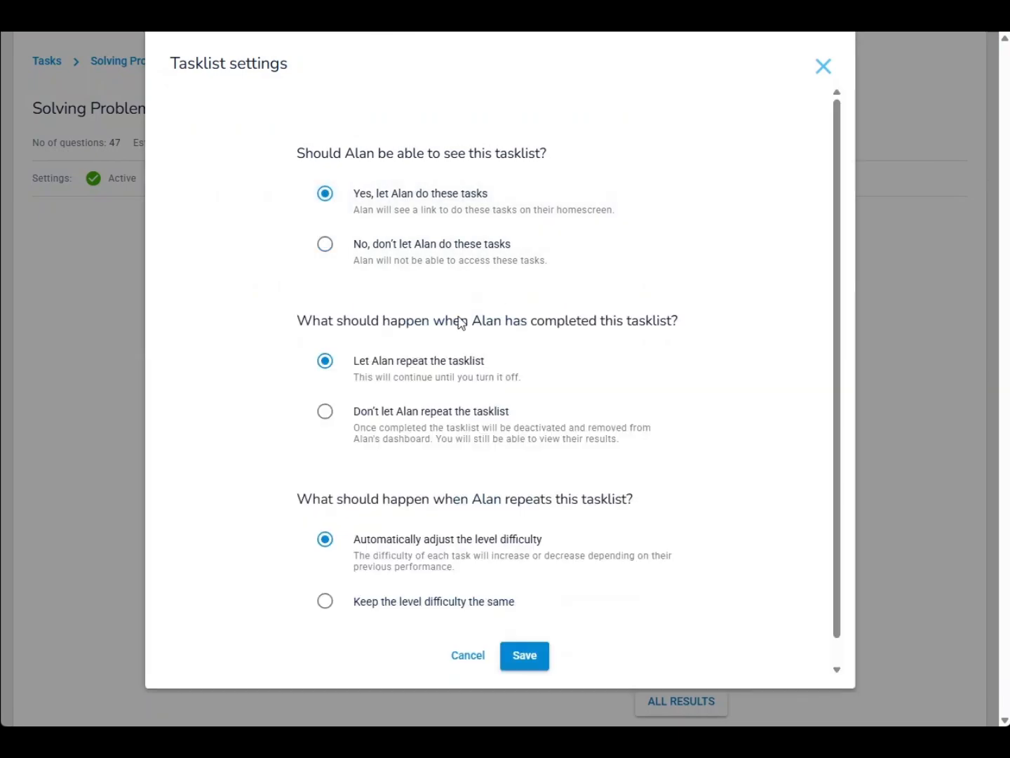
pyautogui.click(330, 418)
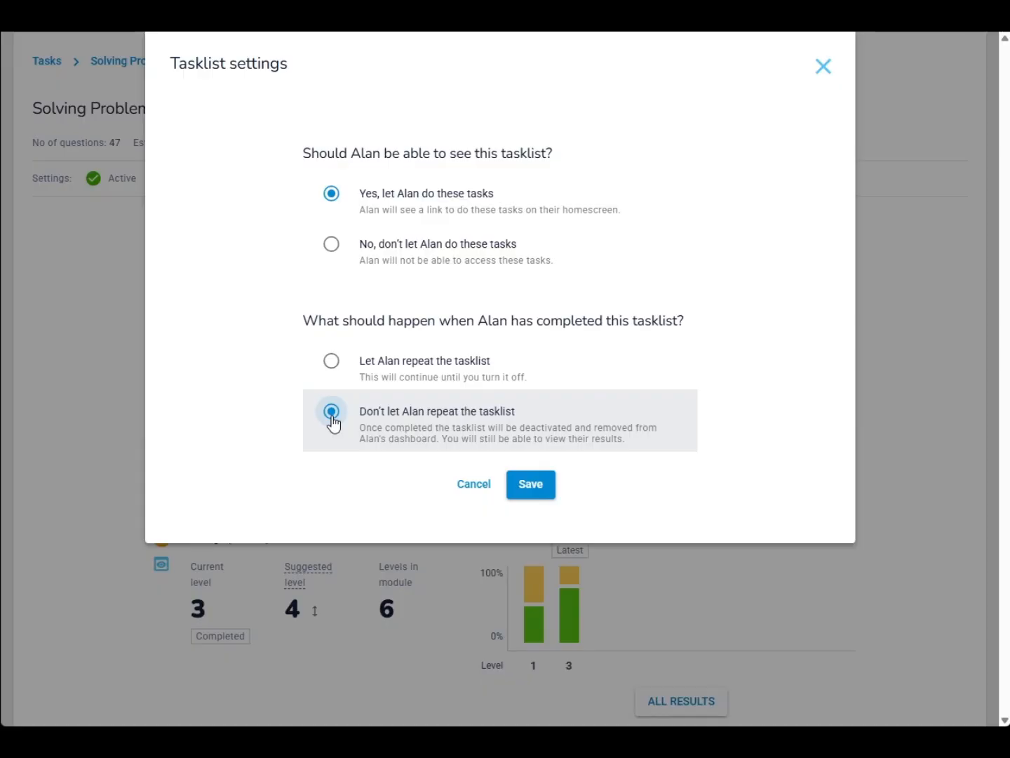
pyautogui.click(334, 365)
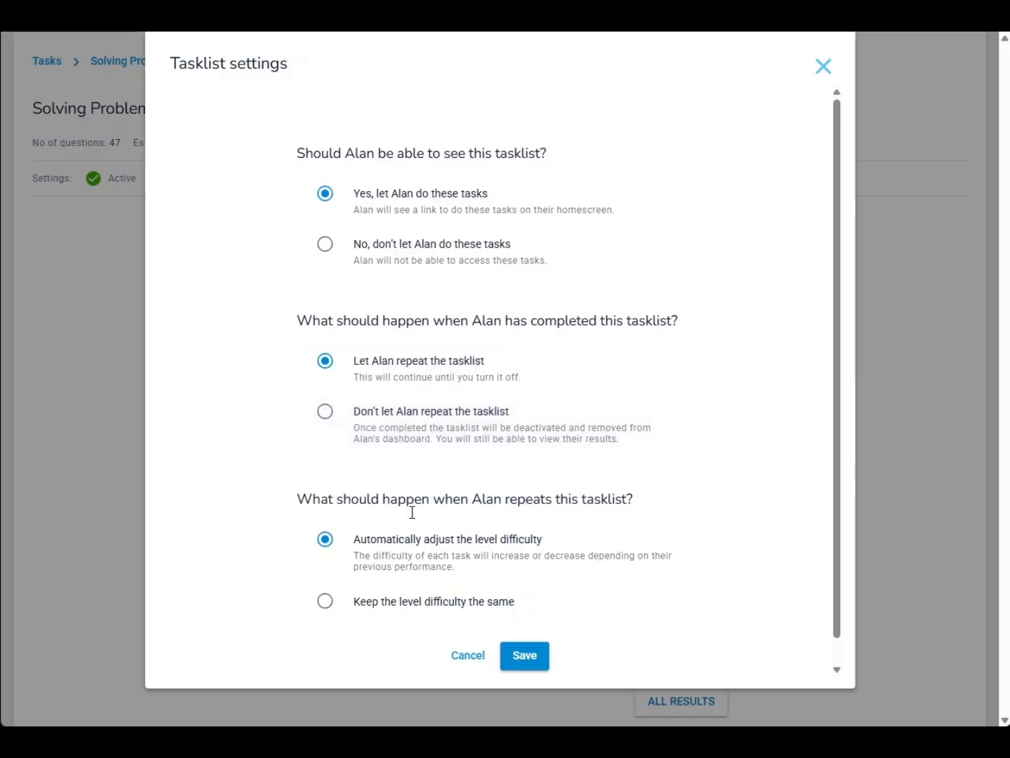
pyautogui.click(325, 602)
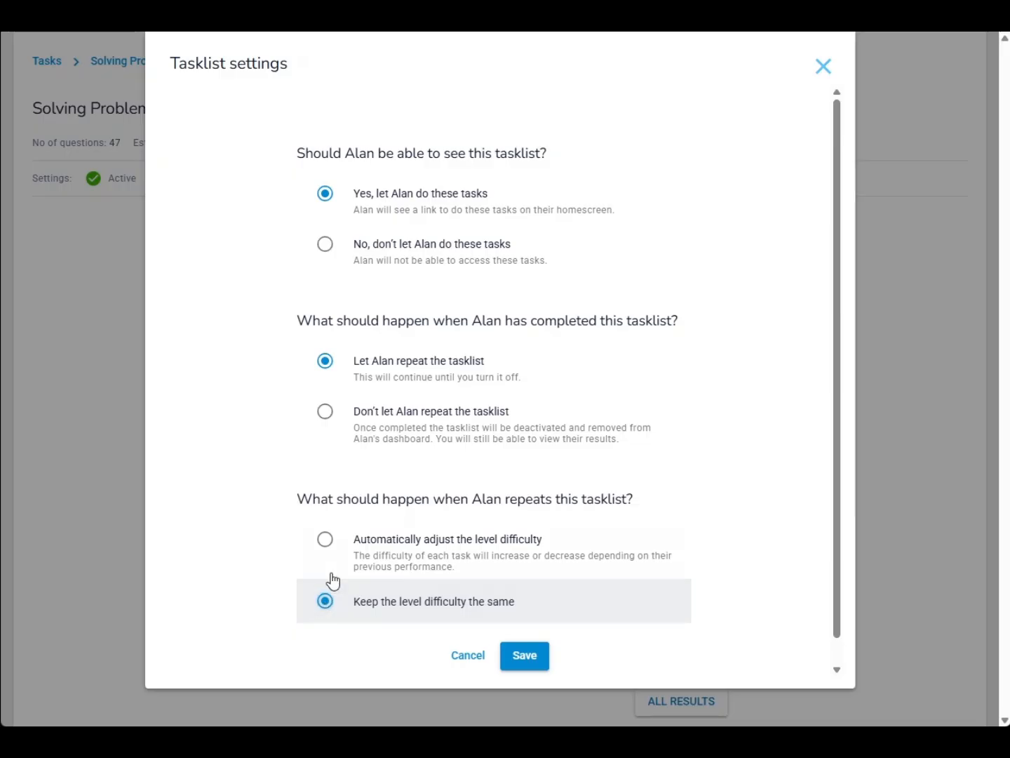
pyautogui.click(326, 542)
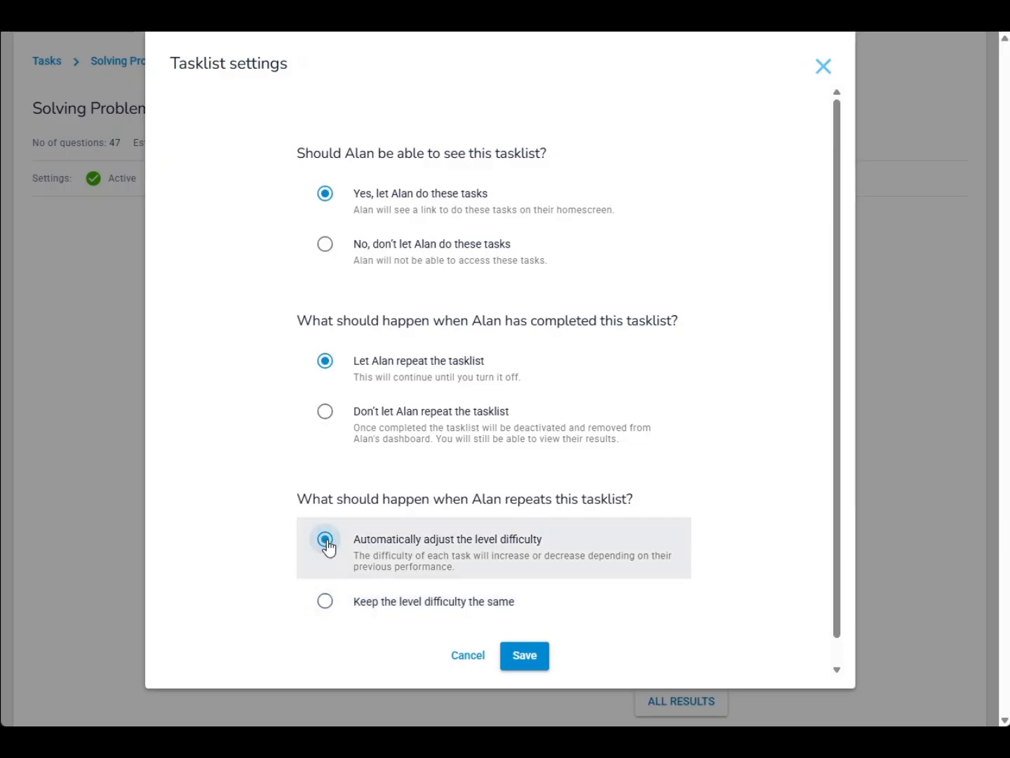
pyautogui.click(525, 656)
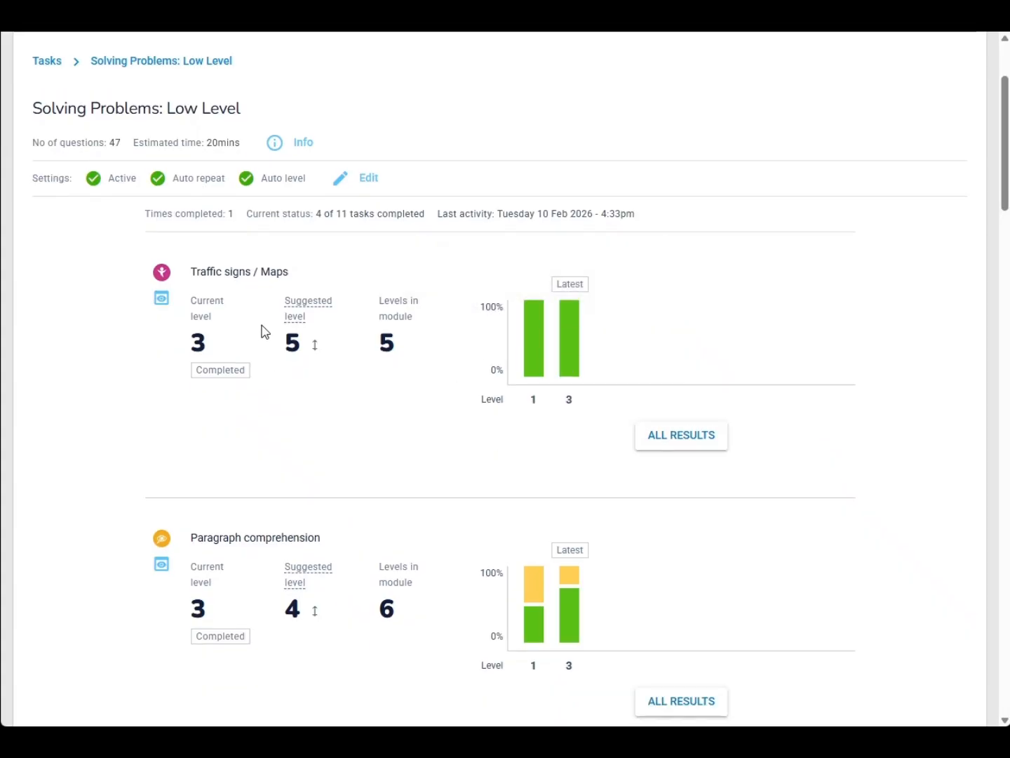
# Open the tasklist info and examine the assignment's Settings and Delete options, cancelling each before closing the info
pyautogui.click(276, 152)
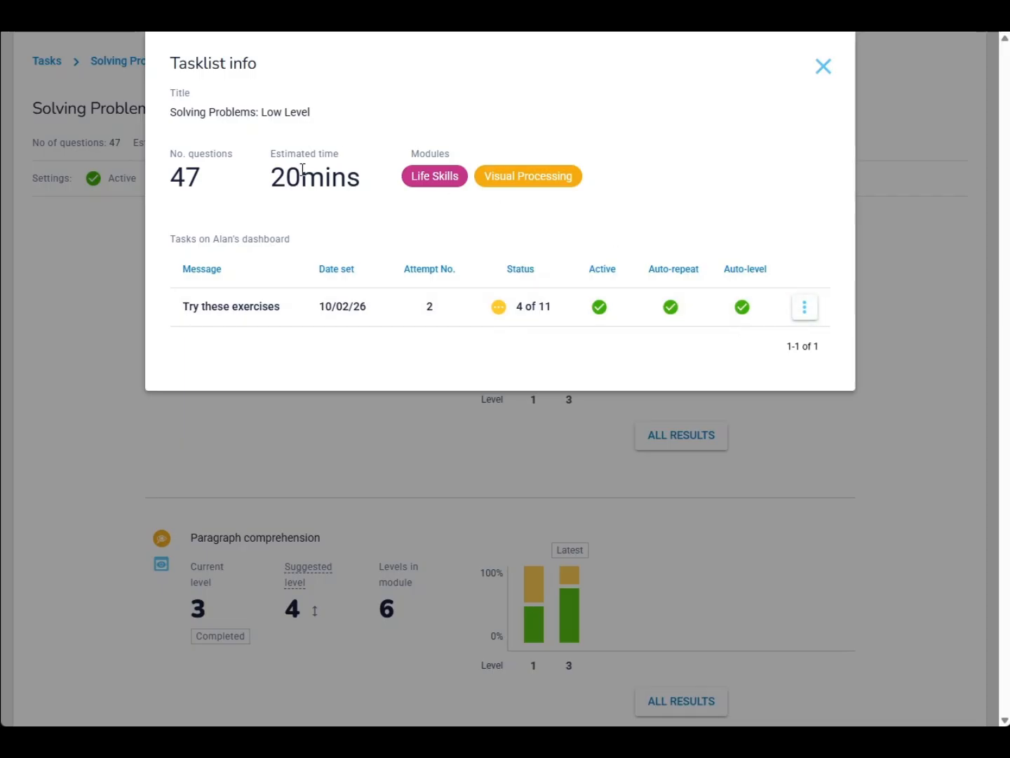
pyautogui.click(808, 310)
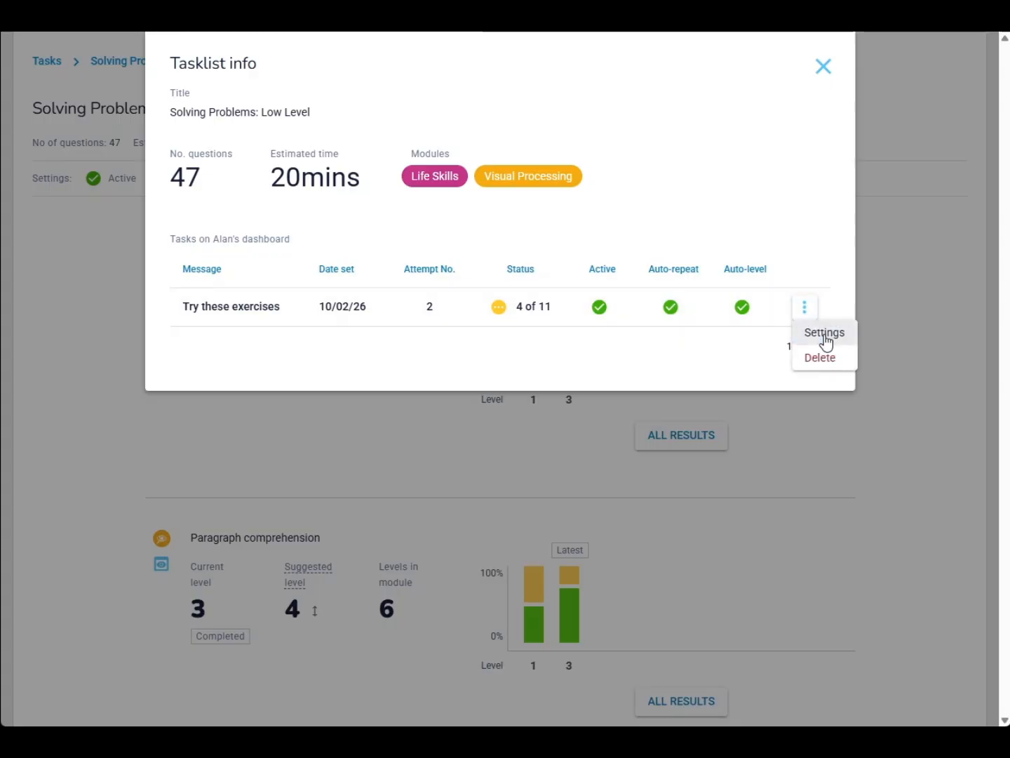
pyautogui.click(824, 333)
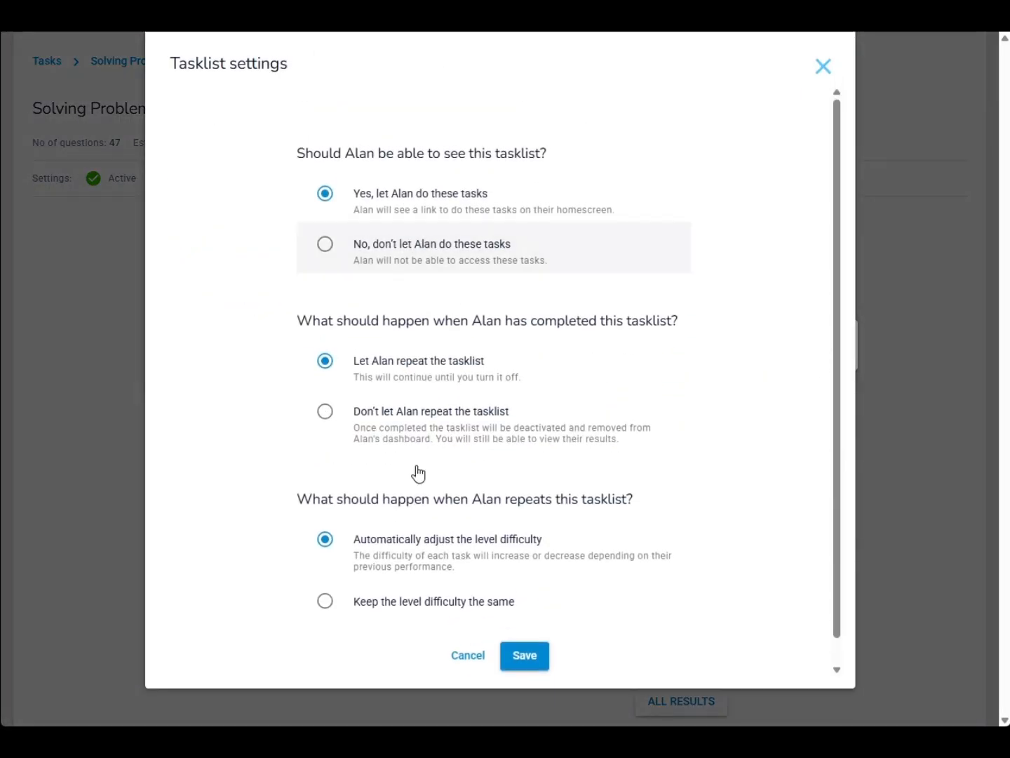
pyautogui.click(477, 649)
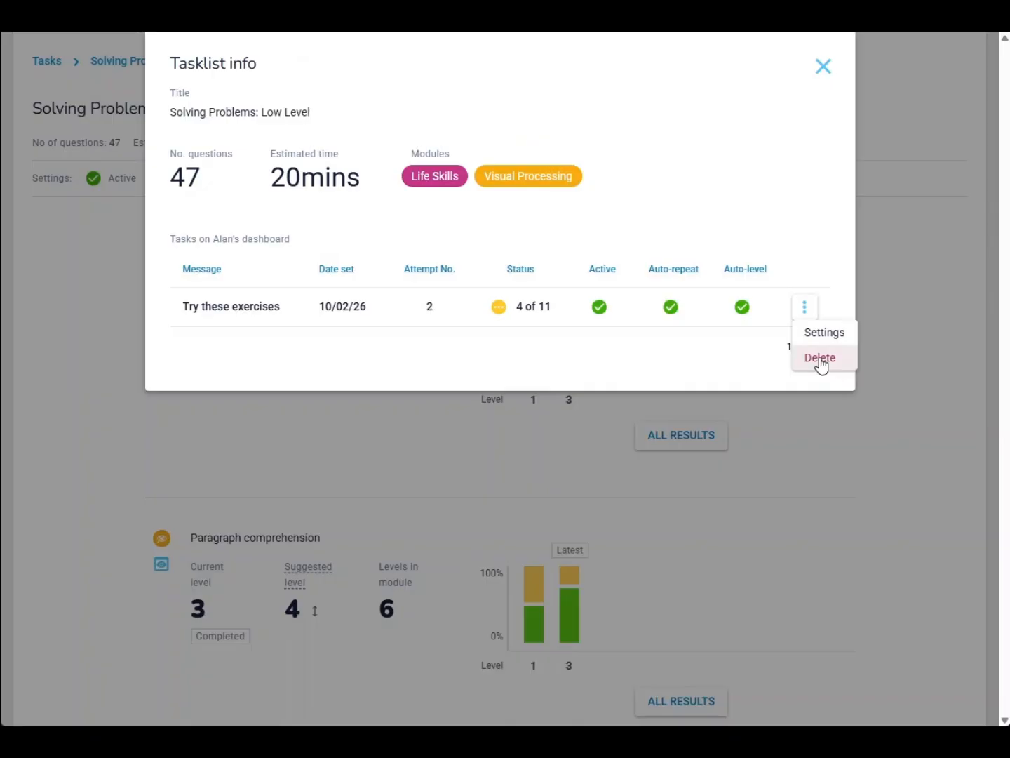
pyautogui.click(820, 363)
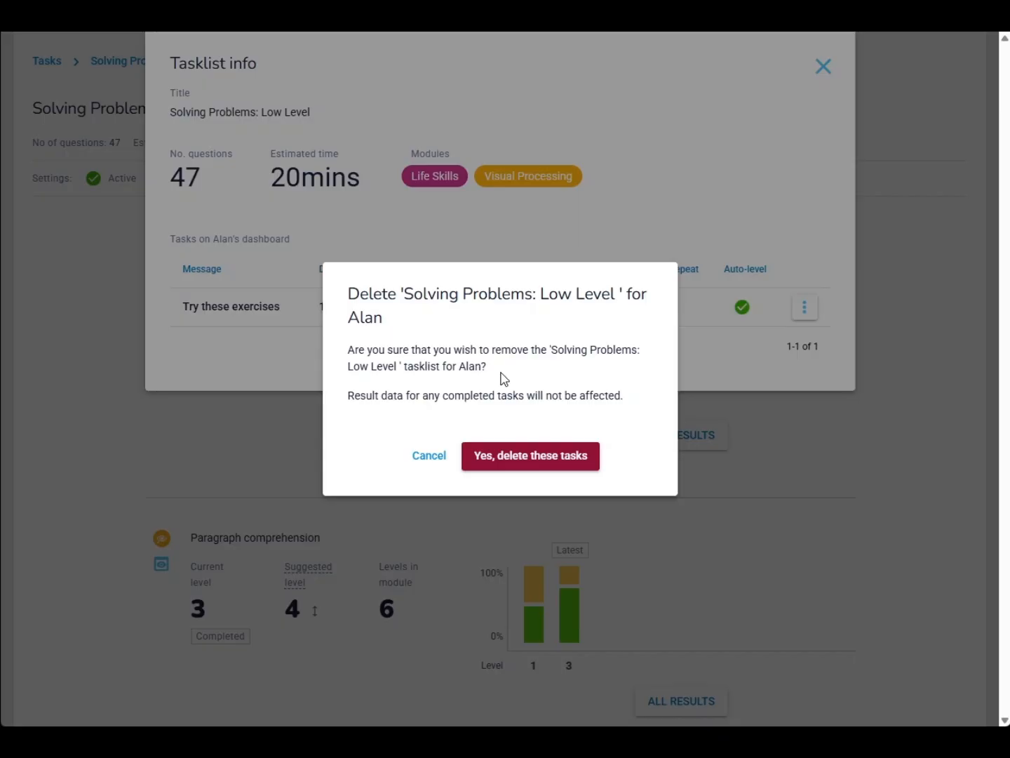
pyautogui.click(429, 457)
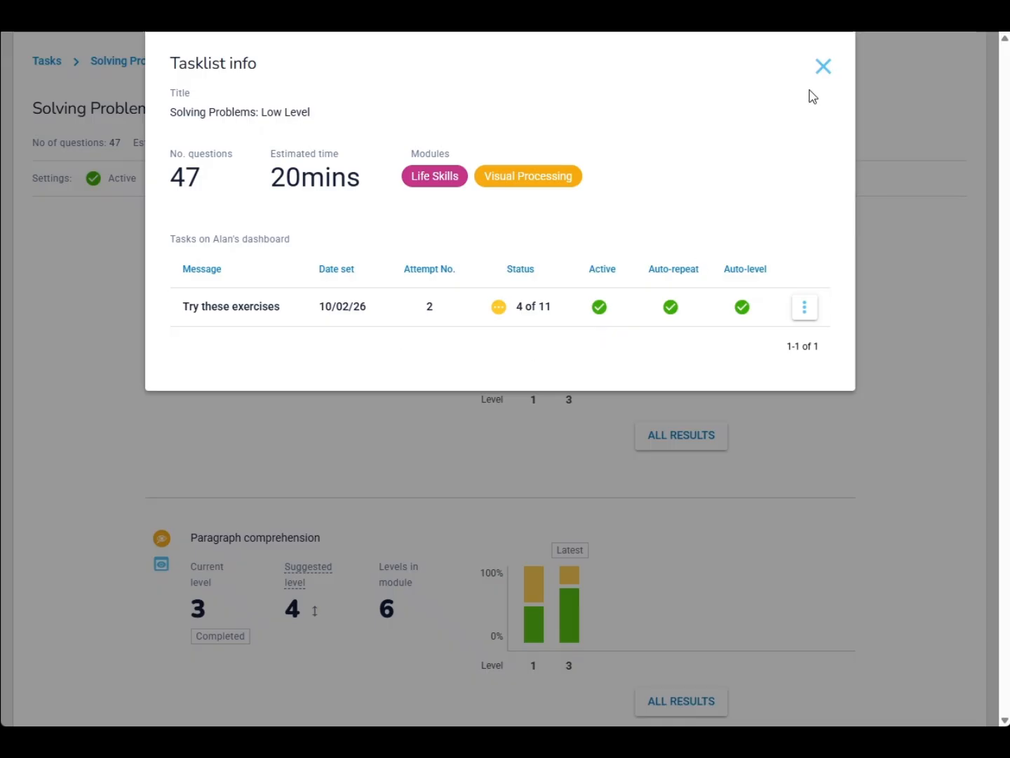
pyautogui.click(822, 67)
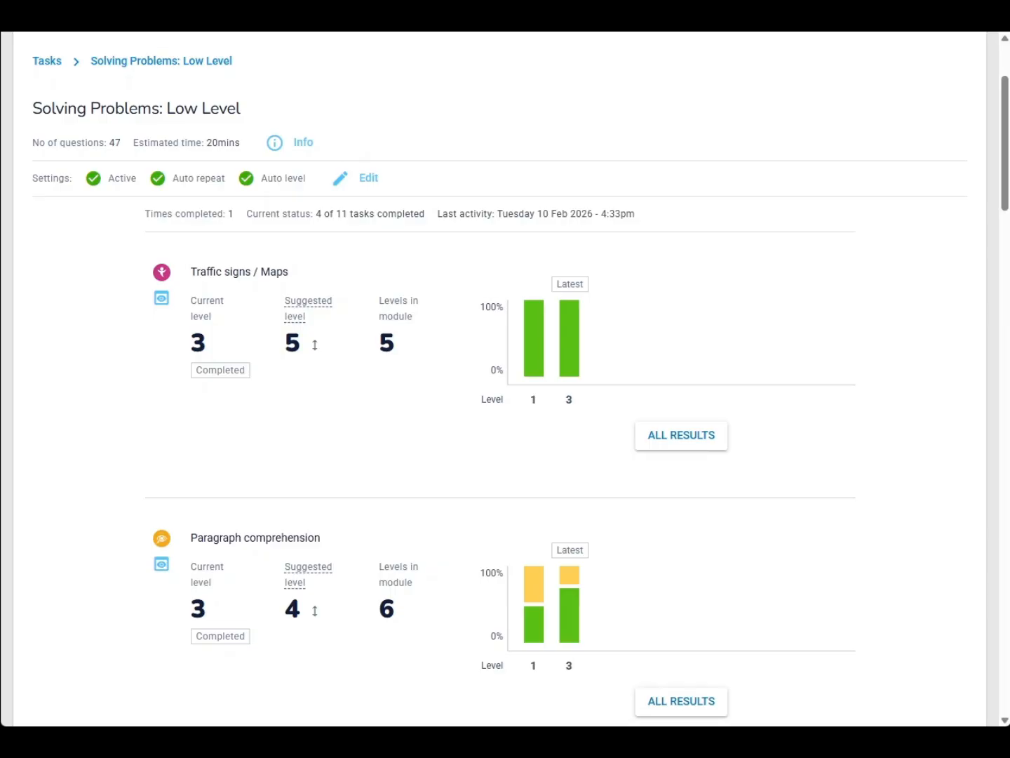
# Return to Alan's task list and switch on including completed tasks
pyautogui.scroll(3, 180, 176)
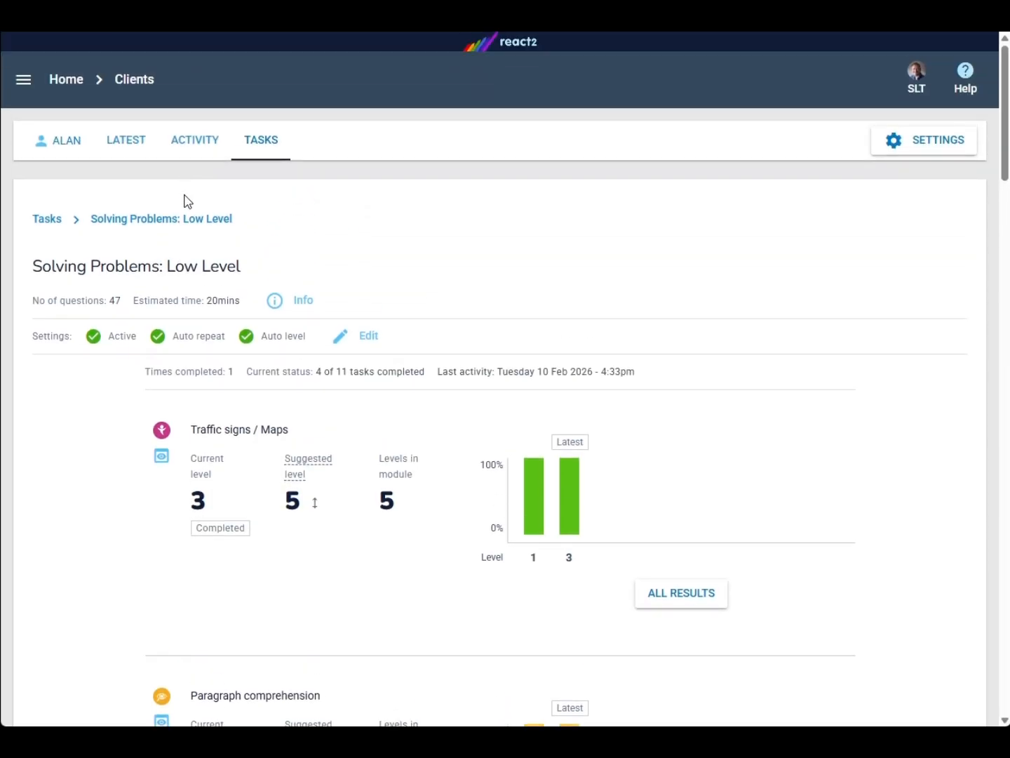
pyautogui.click(41, 224)
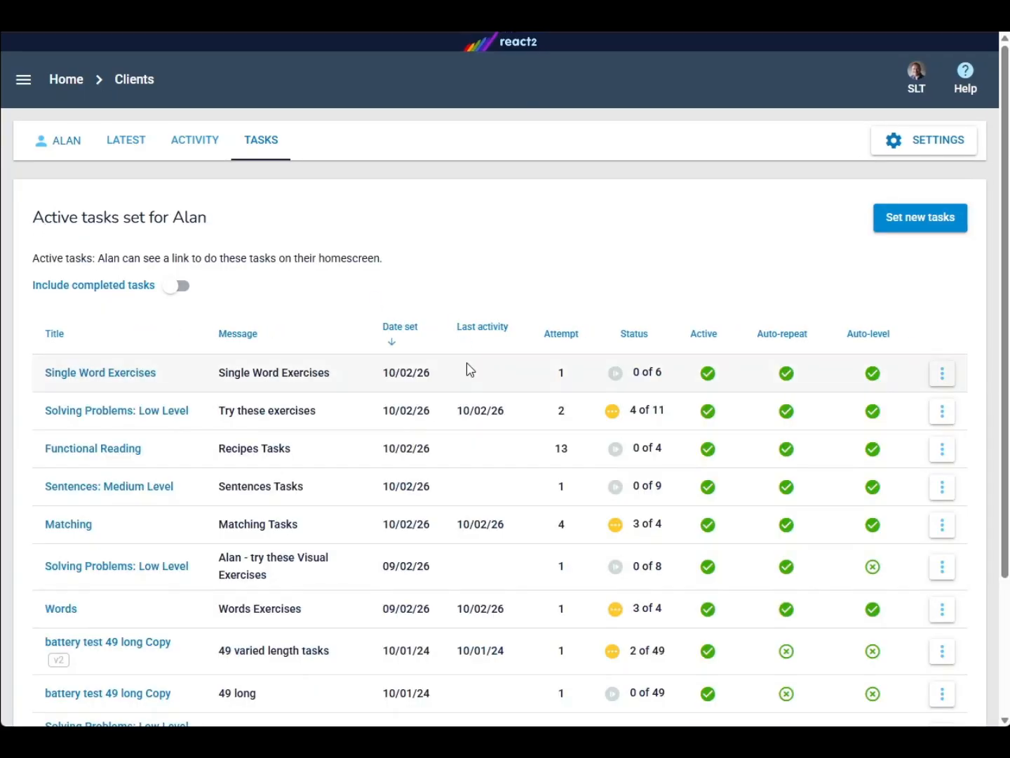
pyautogui.click(166, 286)
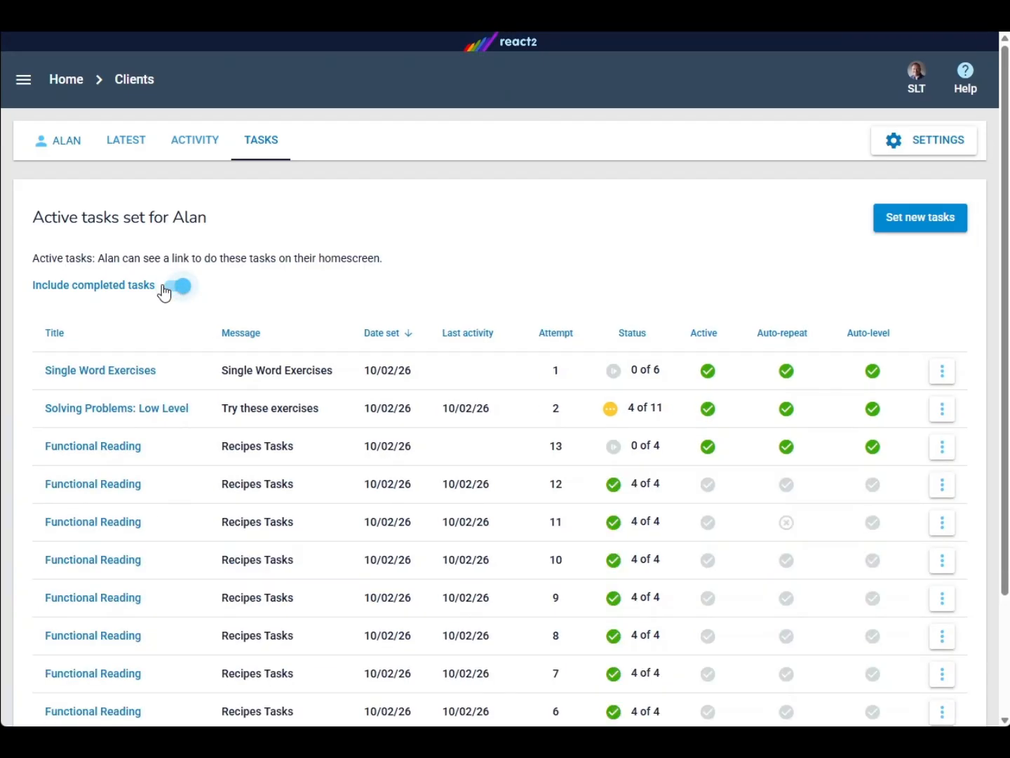
# Open a completed Functional Reading attempt, review its Following Recipes results, and go back to the task list
pyautogui.scroll(-1, 645, 421)
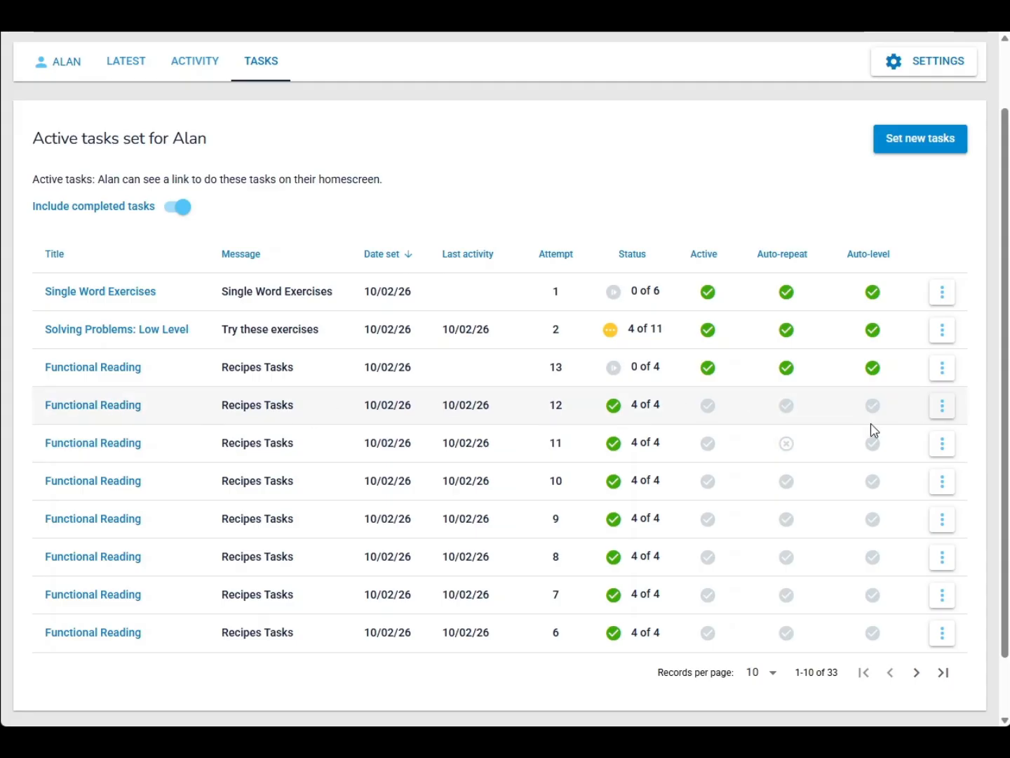
pyautogui.click(110, 414)
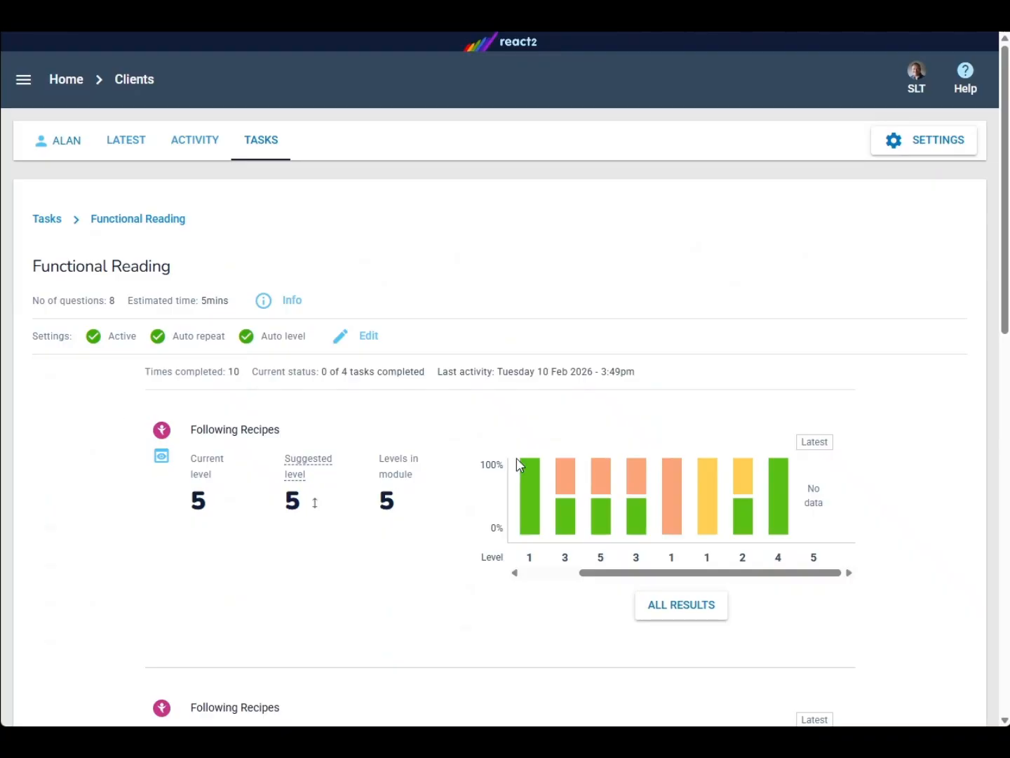
pyautogui.scroll(-2, 519, 466)
pyautogui.scroll(-2, 520, 469)
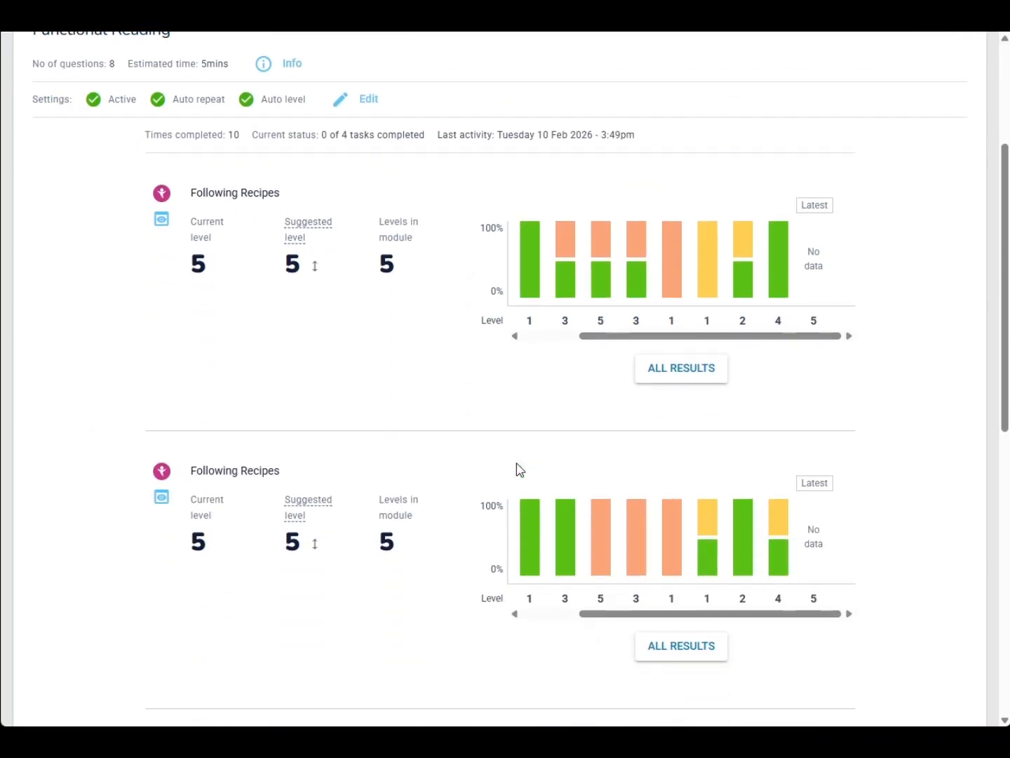
pyautogui.scroll(-1, 519, 469)
pyautogui.scroll(-1, 517, 463)
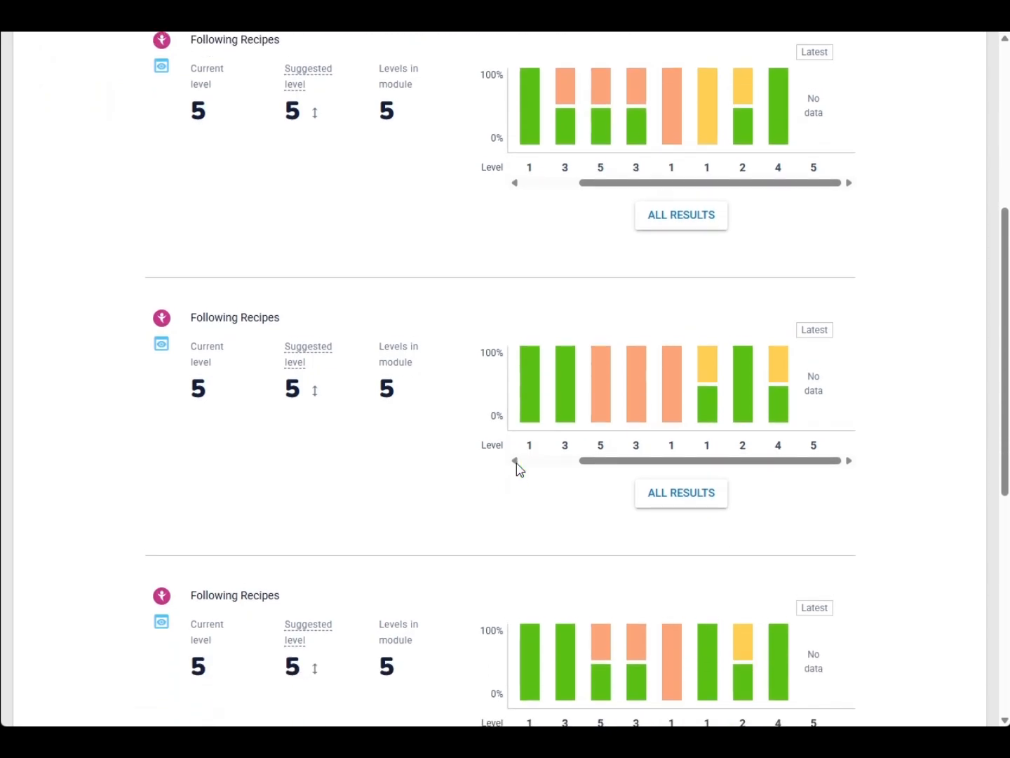
pyautogui.scroll(5, 515, 463)
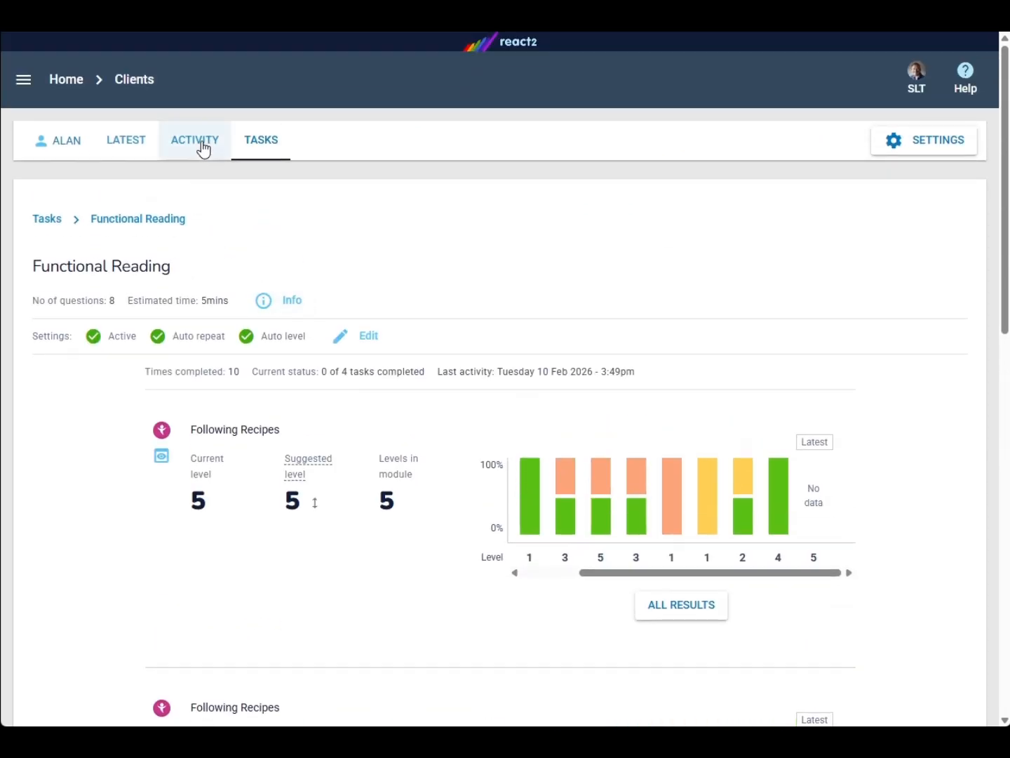
pyautogui.click(50, 219)
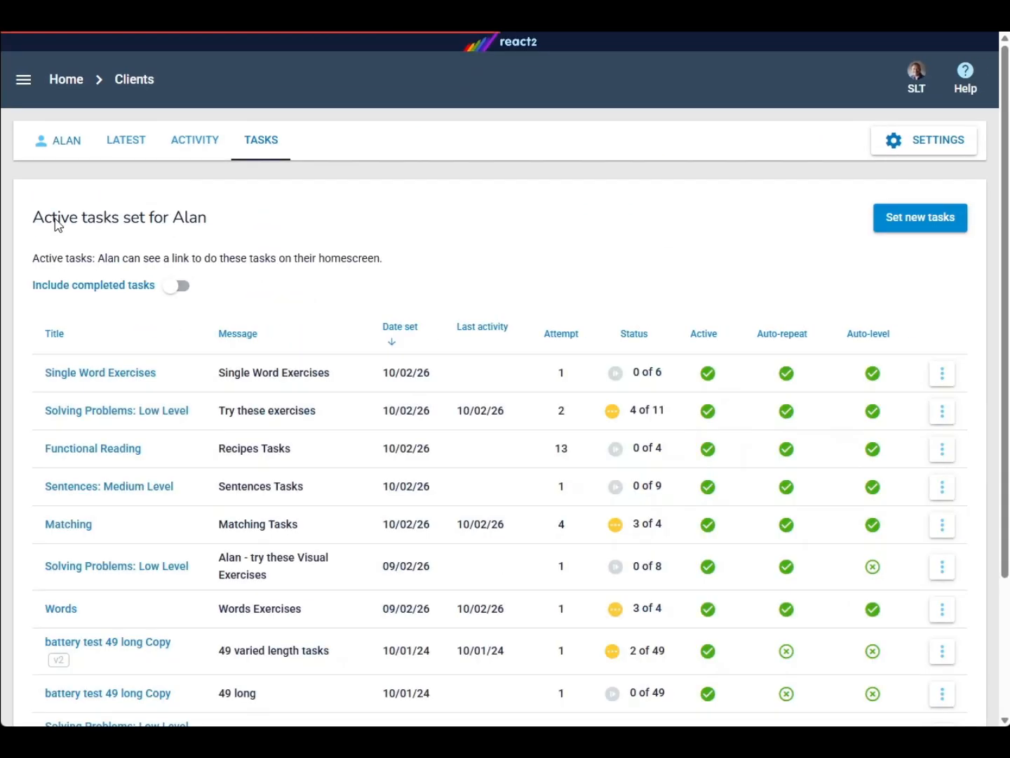